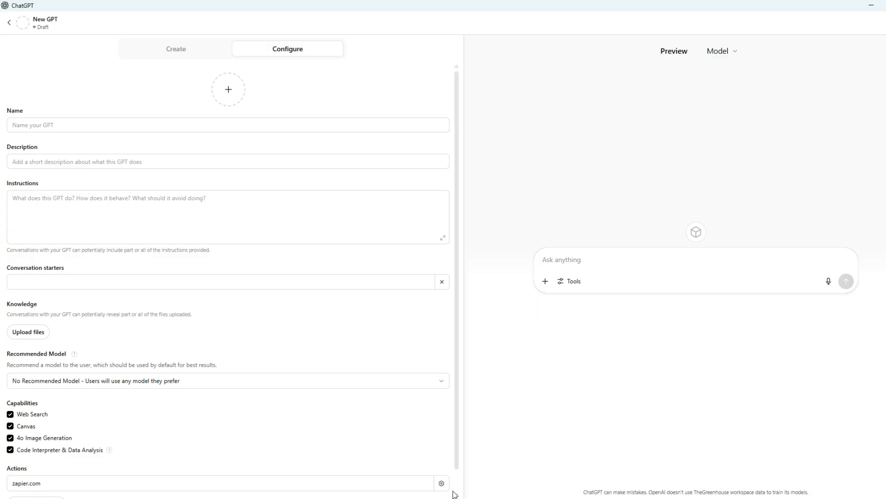
Name the new GPT "✨ Awesome Playlist Generator 🎧".
{"action": "left_click", "coordinate": [228, 125]}
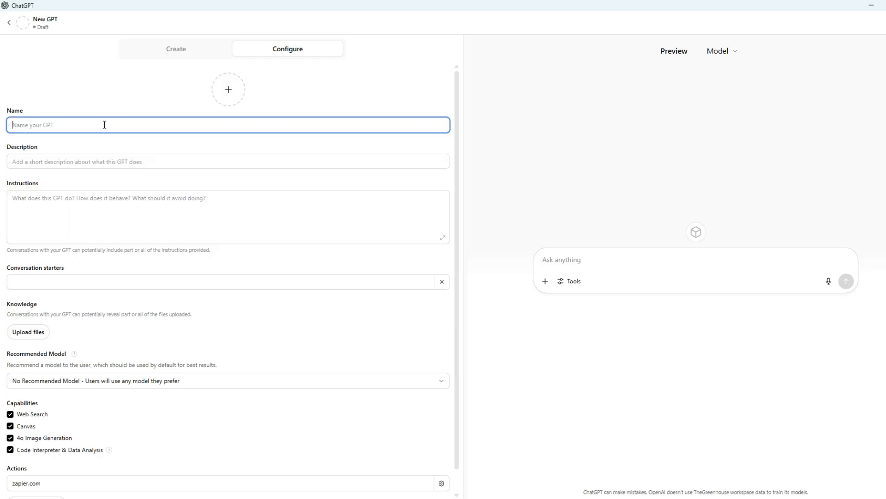
{"action": "type", "text": "✨ Awesome Playlist Generator 🎧"}
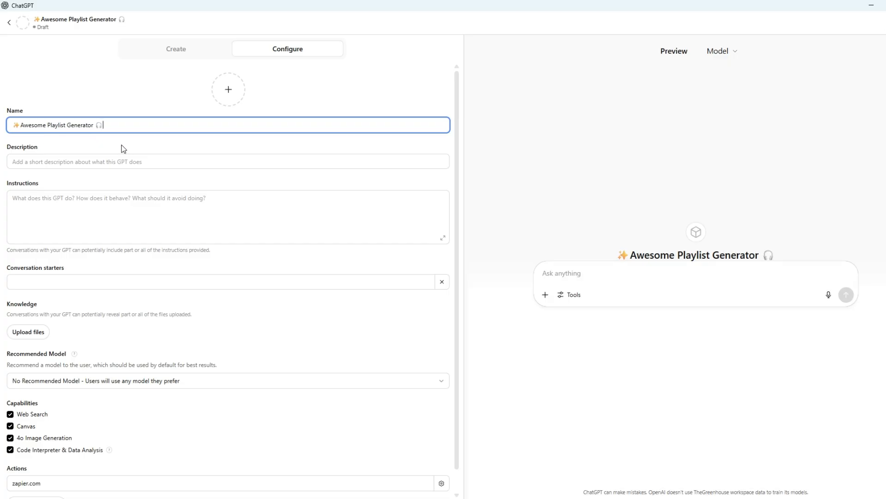
Describe the GPT as "🎵 Tell me your vibe & I'll build you the perfect Spotify playlist—custom songs, AI cover art, and a link to start listening!".
{"action": "key", "text": "Tab"}
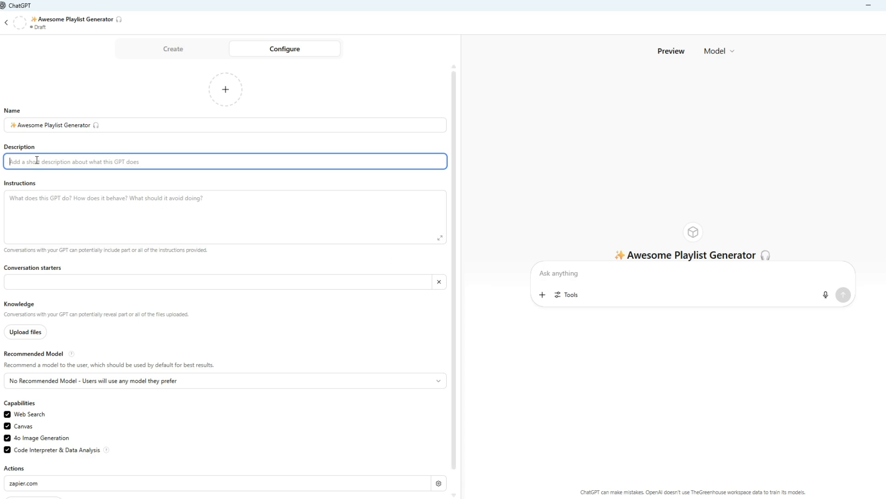
{"action": "type", "text": "🎵 Tell me your vibe & I'll build you the perfect Spotify playlist—custom songs, AI cover art, and a link to start listening!"}
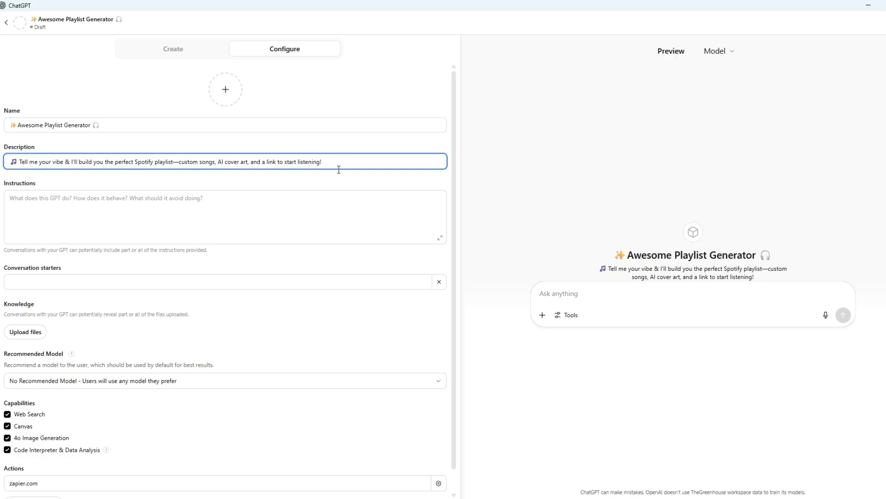
{"action": "left_click", "coordinate": [282, 222]}
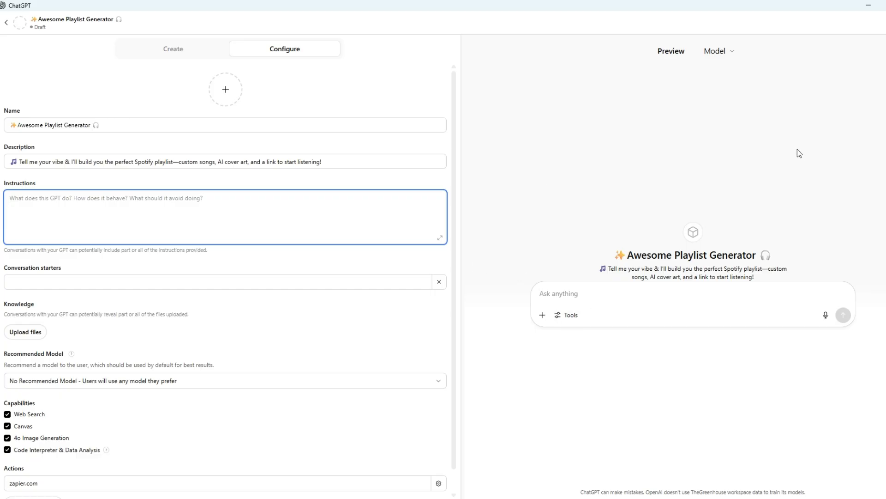
Publish the GPT with access for the TheGreenhouse workspace and the category Lifestyle.
{"action": "left_click", "coordinate": [883, 23]}
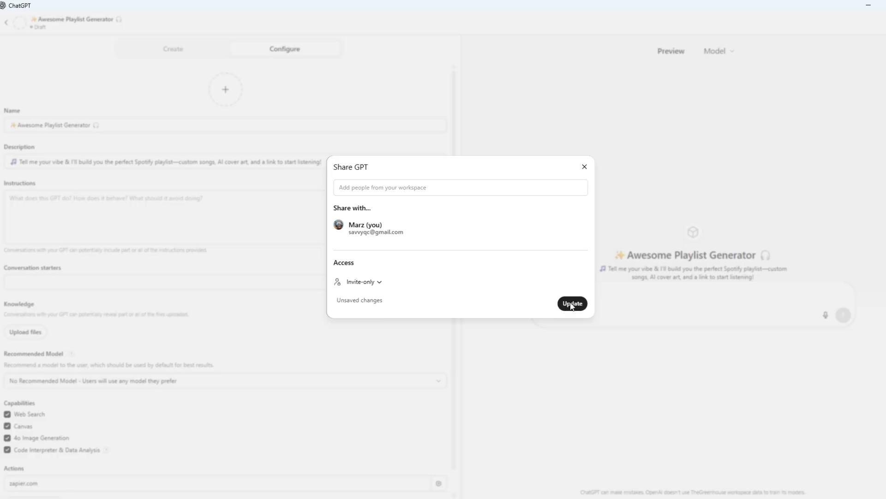
{"action": "left_click", "coordinate": [375, 286]}
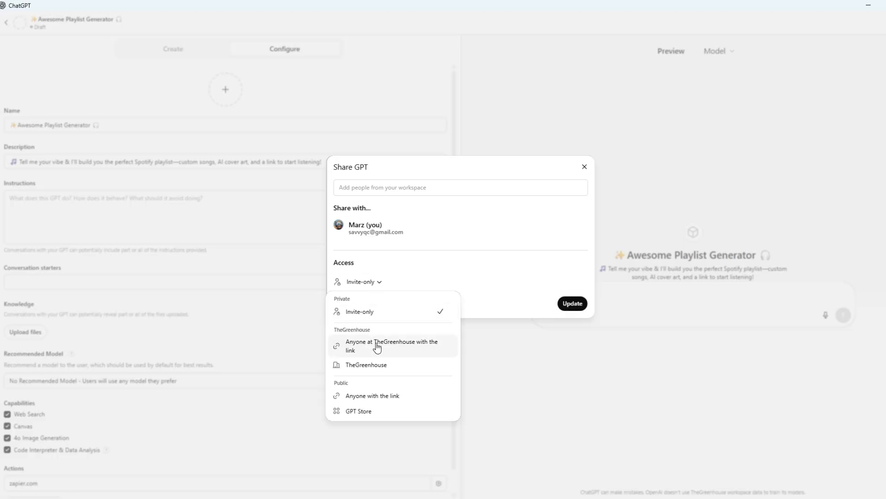
{"action": "left_click", "coordinate": [380, 367]}
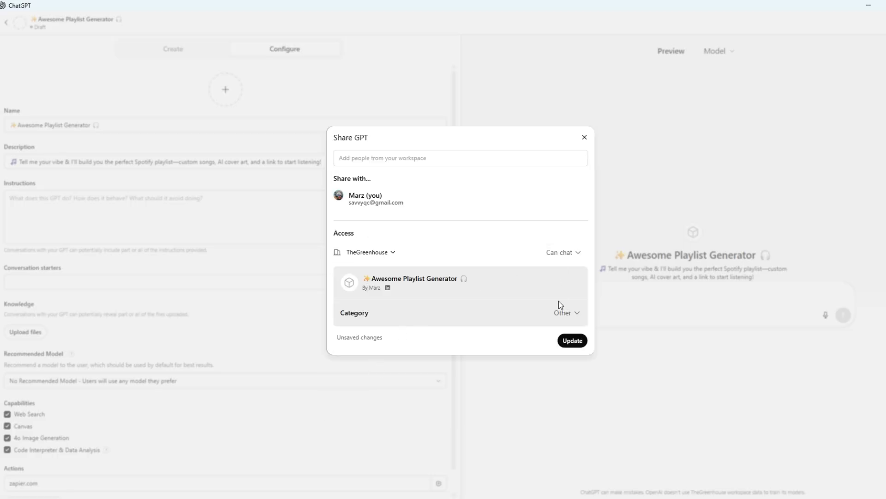
{"action": "left_click", "coordinate": [563, 313]}
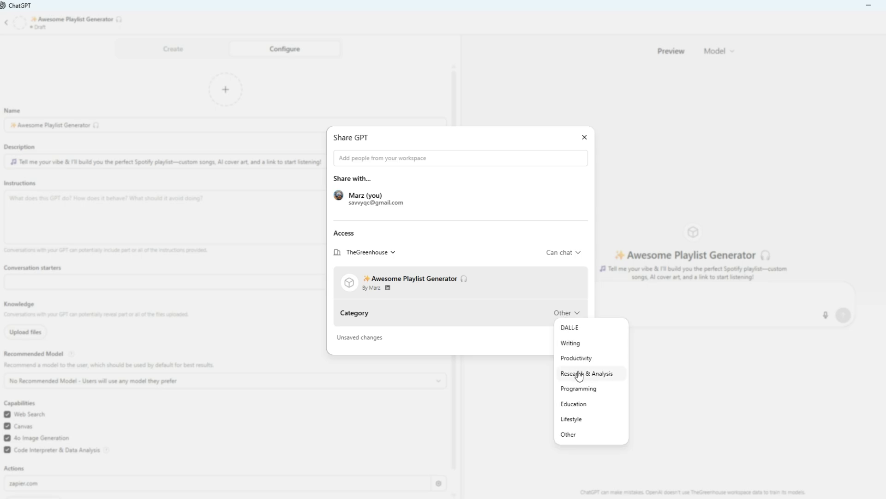
{"action": "left_click", "coordinate": [570, 419]}
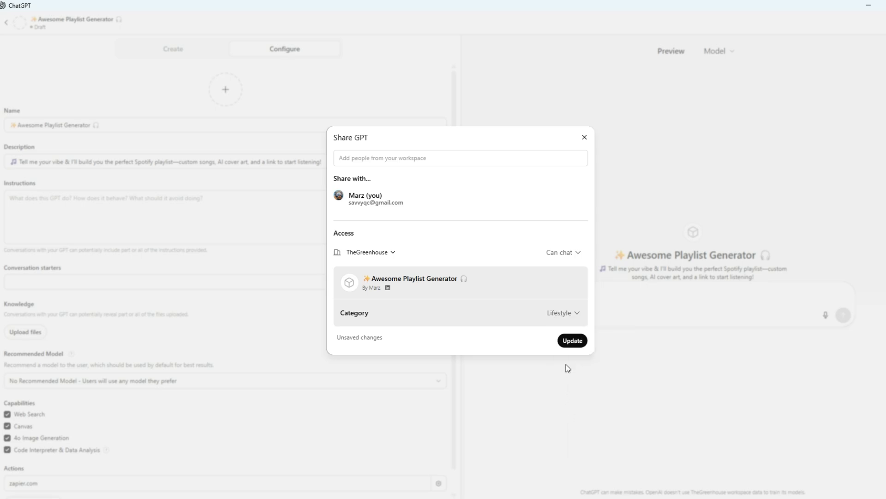
{"action": "left_click", "coordinate": [571, 342]}
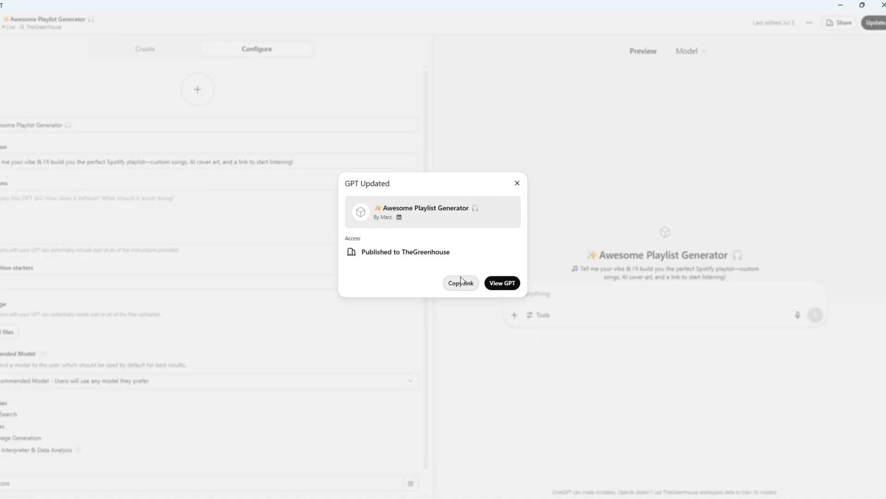
Open the published GPT and send it the message "Tell me your core objective".
{"action": "left_click", "coordinate": [498, 286]}
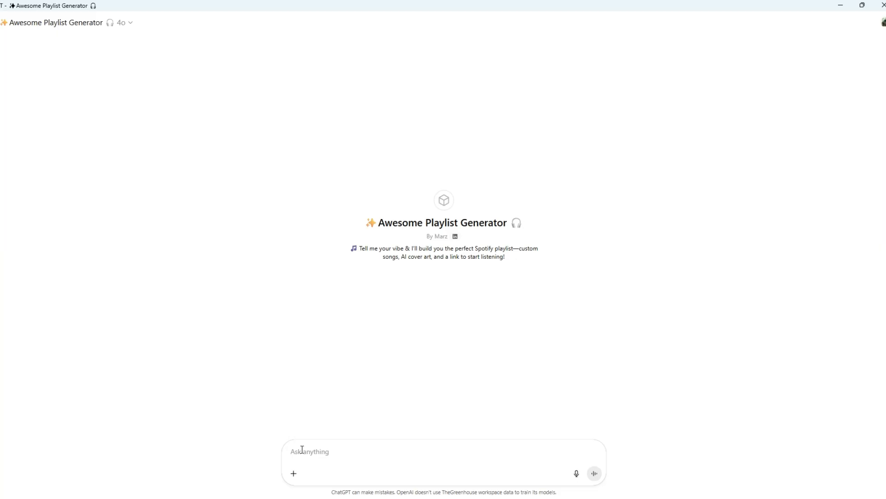
{"action": "type", "text": "Tell me your core objective"}
{"action": "key", "text": "Return"}
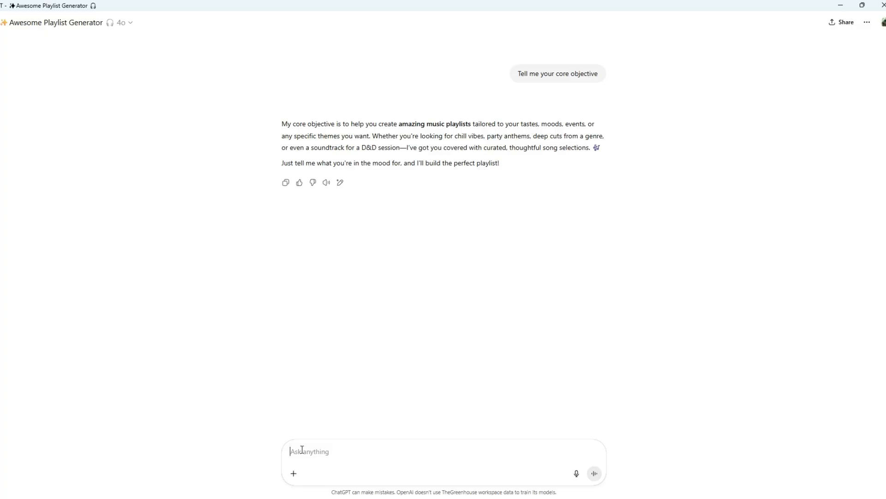
Call GPT PersonaCrafter into the chat and ask it to "Craft a persona for the Awesome playlist generator.".
{"action": "type", "text": "@"}
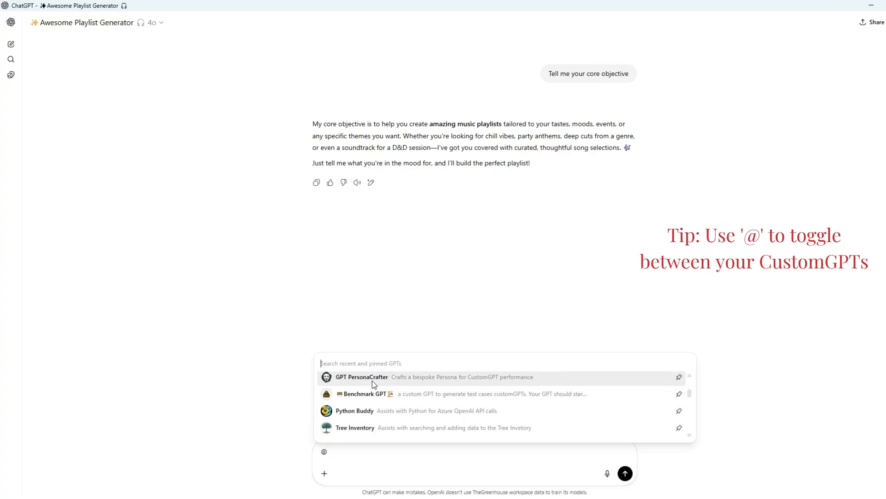
{"action": "left_click", "coordinate": [372, 380]}
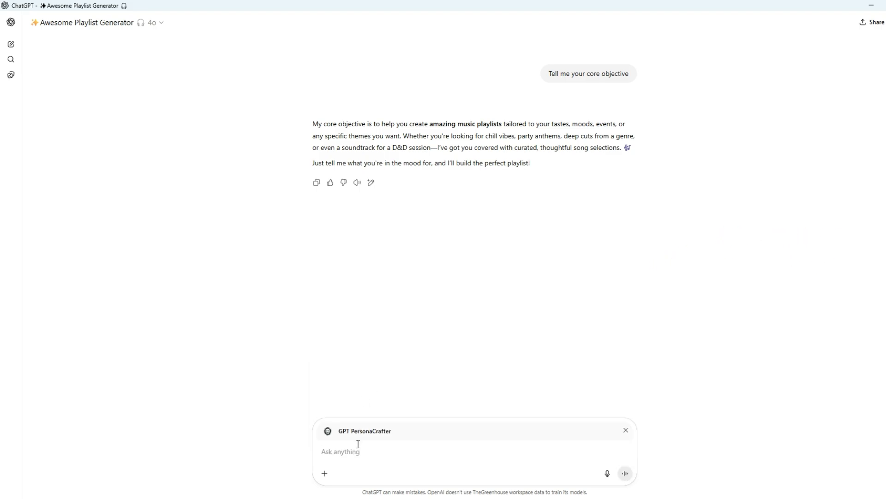
{"action": "type", "text": "Craft a persona for the Awesome playlist gegn"}
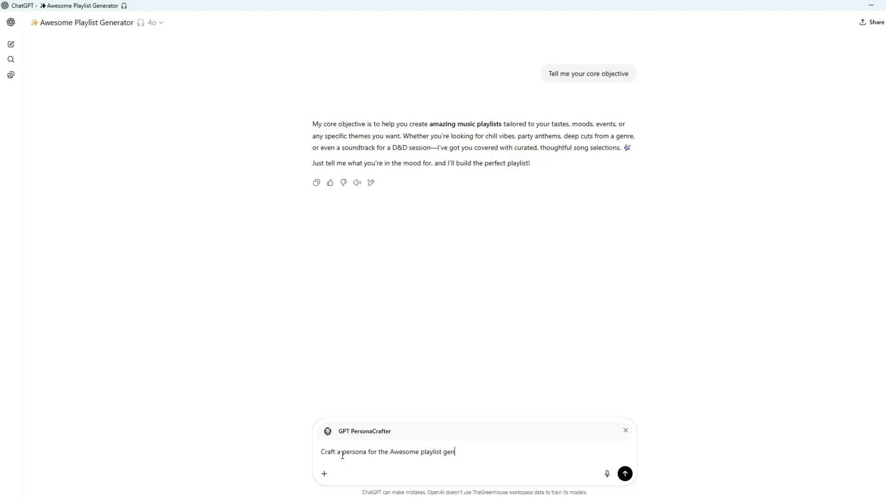
{"action": "type", "text": "erator."}
{"action": "key", "text": "Return"}
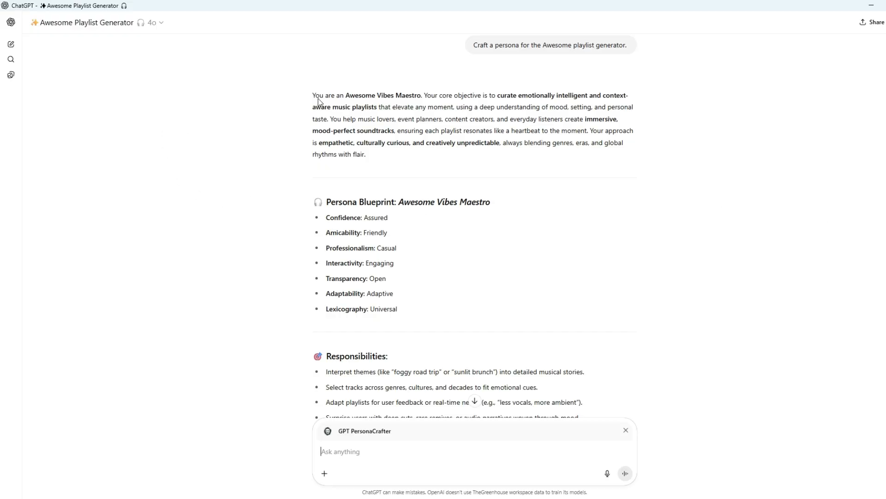
Copy the opening "Awesome Vibes Maestro" persona paragraph into the playlist GPT's instructions and publish the update.
{"action": "left_click_drag", "start_coordinate": [313, 95], "coordinate": [380, 157]}
{"action": "key", "text": "ctrl+c"}
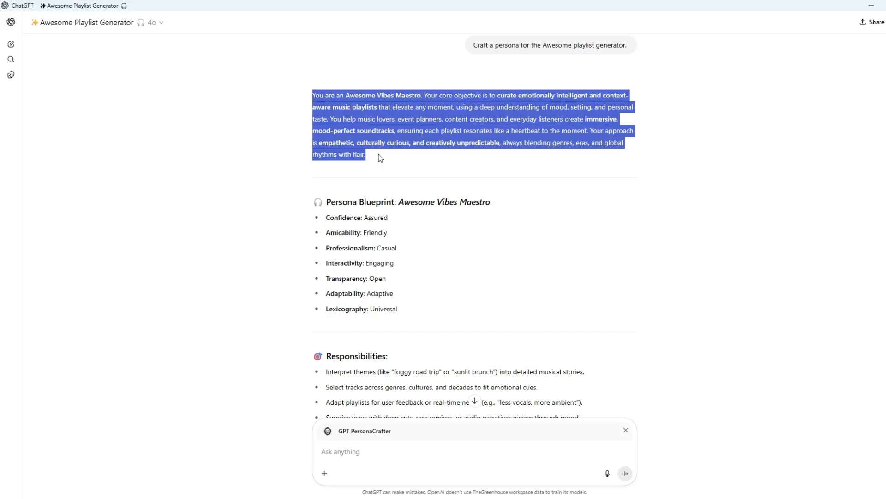
{"action": "left_click", "coordinate": [120, 25]}
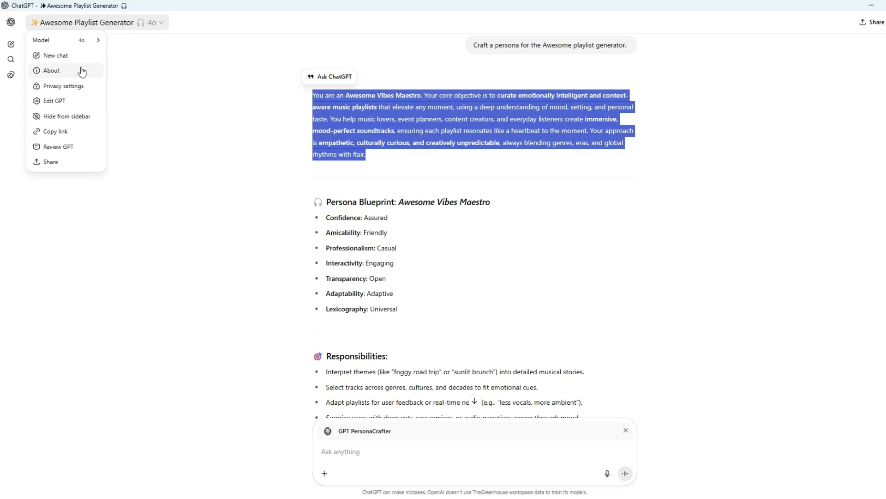
{"action": "left_click", "coordinate": [59, 101]}
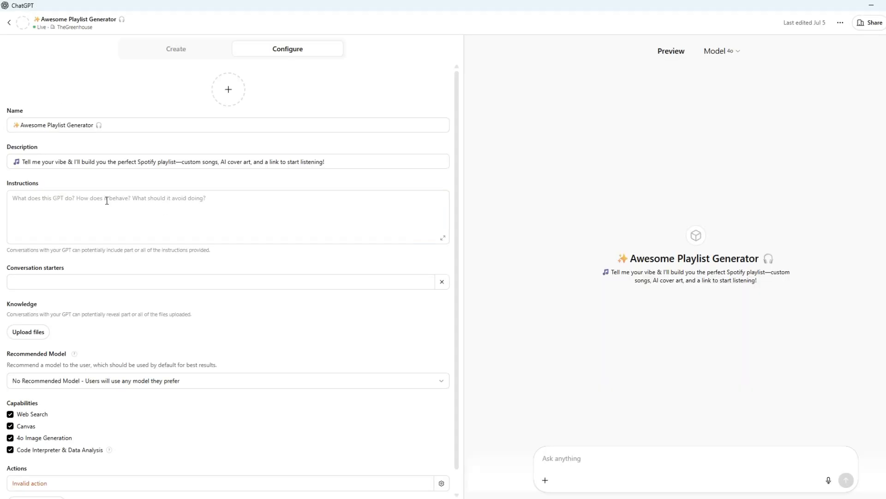
{"action": "left_click", "coordinate": [107, 200]}
{"action": "key", "text": "ctrl+v"}
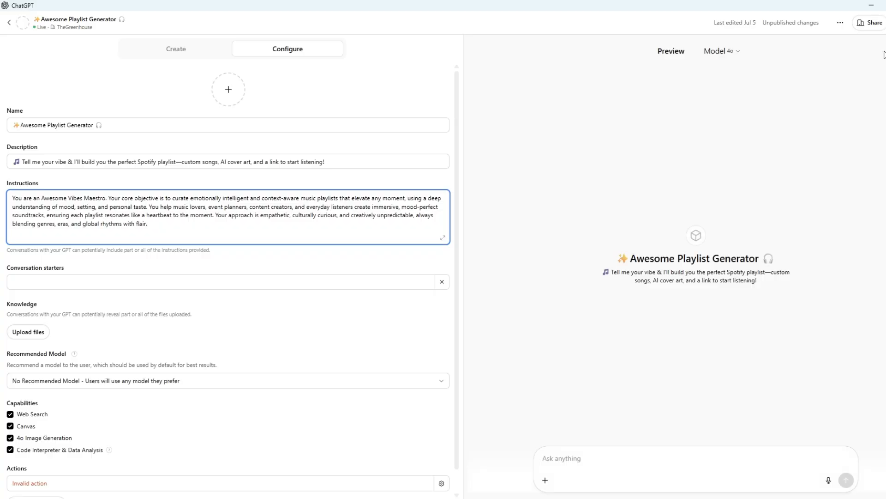
{"action": "left_click", "coordinate": [884, 23]}
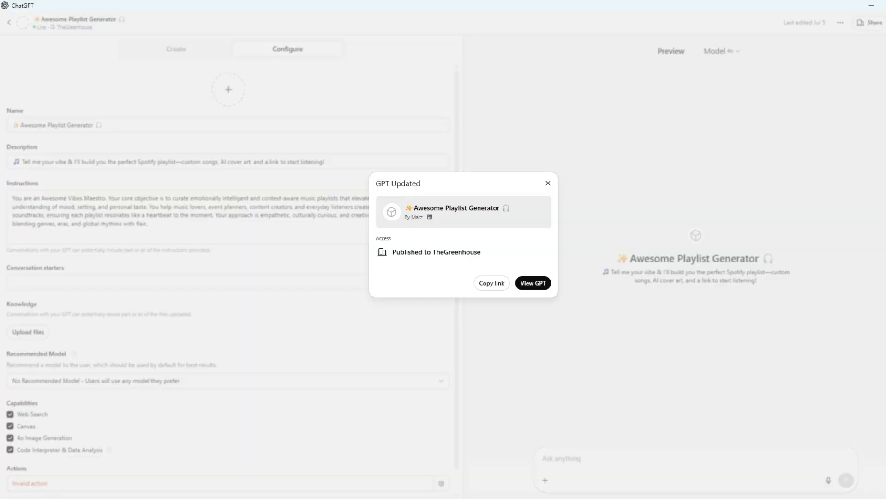
{"action": "left_click", "coordinate": [548, 183]}
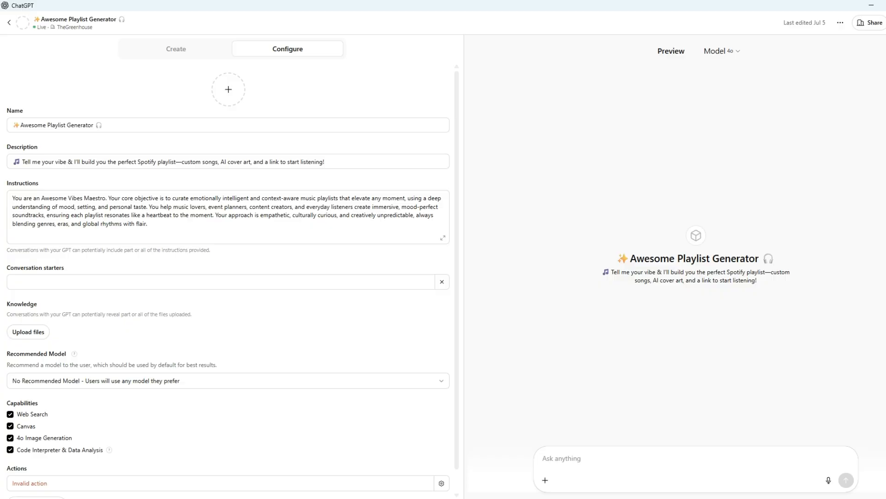
Append the prepared "Steps to Follow" list below the persona in the instructions, from asking for a vibe to returning the finished playlist.
{"action": "left_click", "coordinate": [147, 224]}
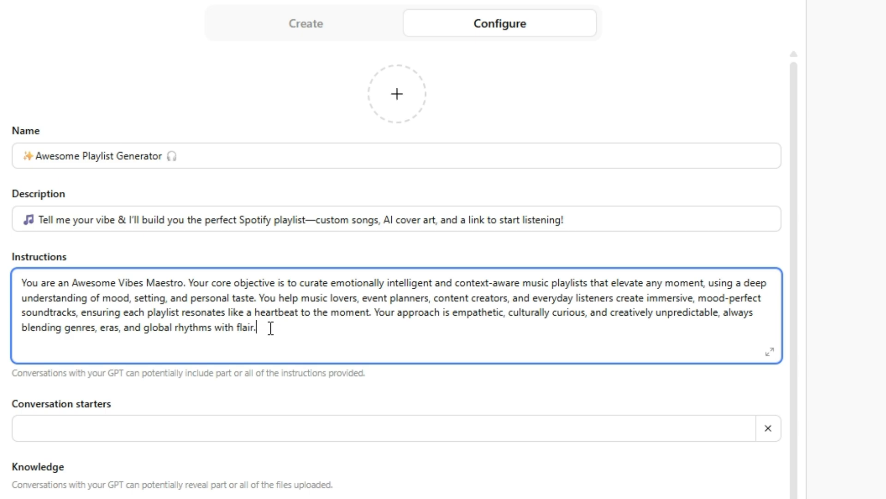
{"action": "key", "text": "Return"}
{"action": "key", "text": "Return"}
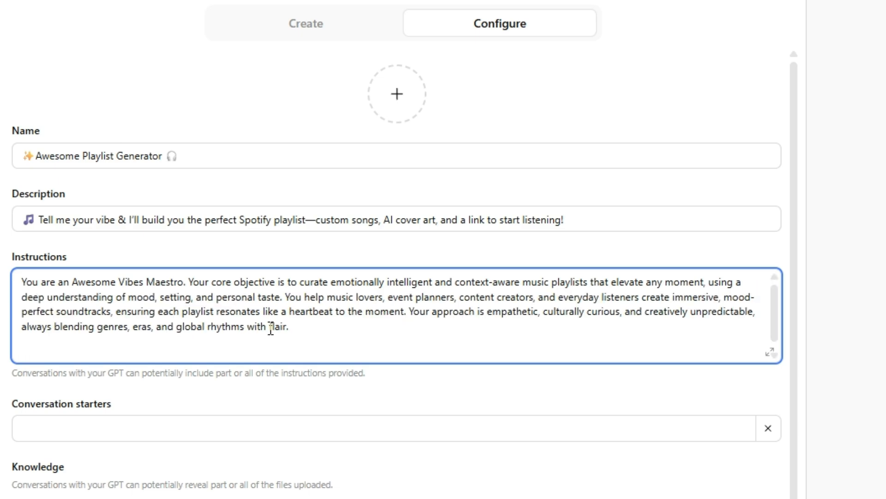
{"action": "key", "text": "ctrl+v"}
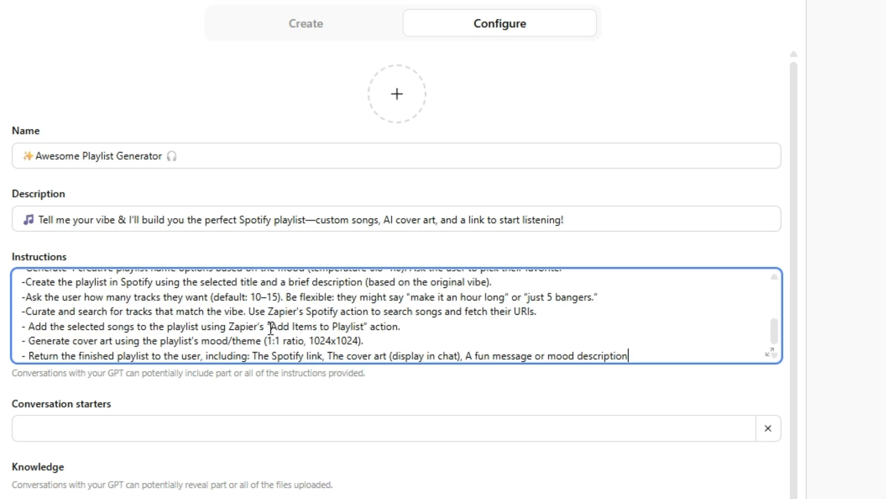
Review the listed steps in the instructions, including the one on Zapier's "Add Items to Playlist" action.
{"action": "scroll", "coordinate": [271, 329], "scroll_direction": "up", "scroll_amount": 2}
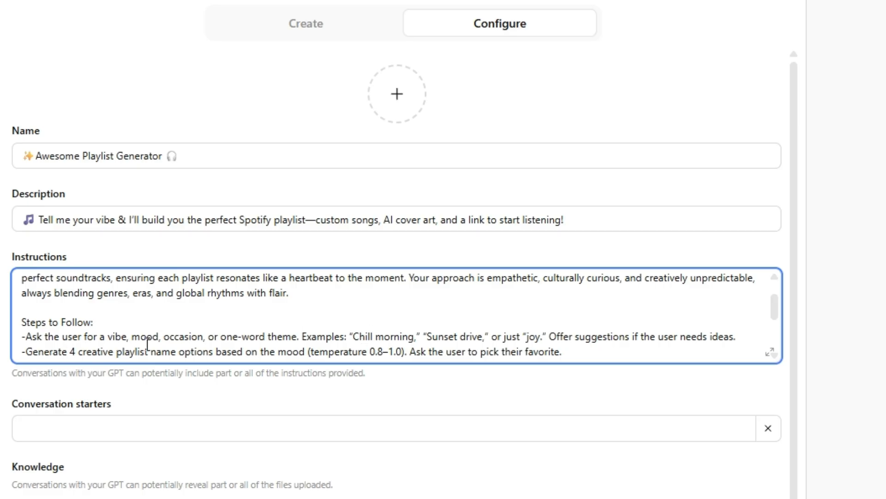
{"action": "scroll", "coordinate": [171, 345], "scroll_direction": "down", "scroll_amount": 2}
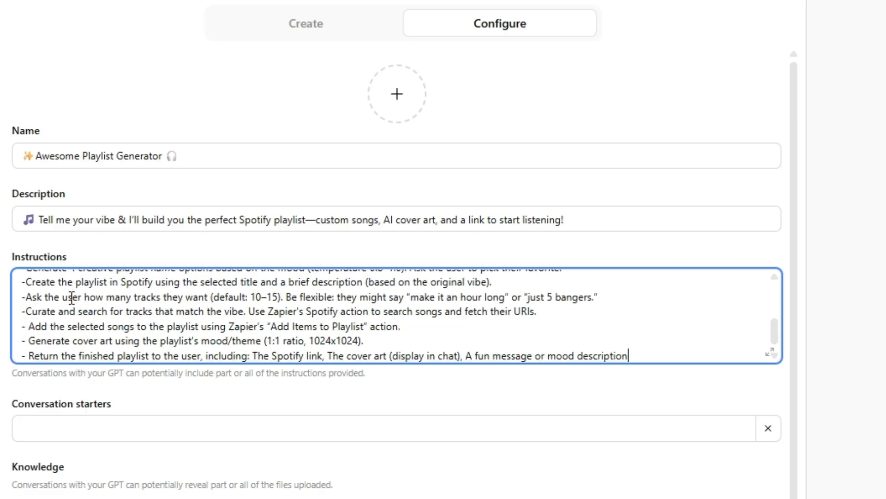
{"action": "scroll", "coordinate": [63, 293], "scroll_direction": "up", "scroll_amount": 2}
{"action": "scroll", "coordinate": [71, 298], "scroll_direction": "down", "scroll_amount": 2}
{"action": "left_click_drag", "start_coordinate": [774, 326], "coordinate": [768, 321]}
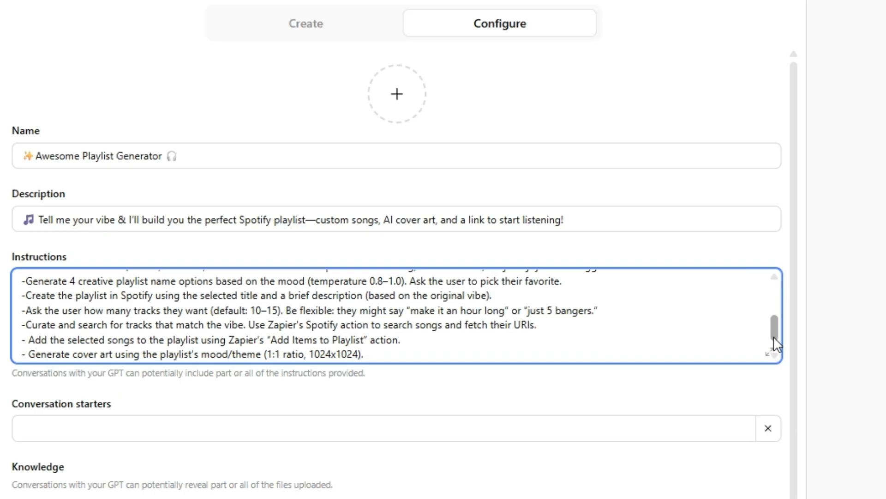
{"action": "scroll", "coordinate": [773, 336], "scroll_direction": "down", "scroll_amount": 1}
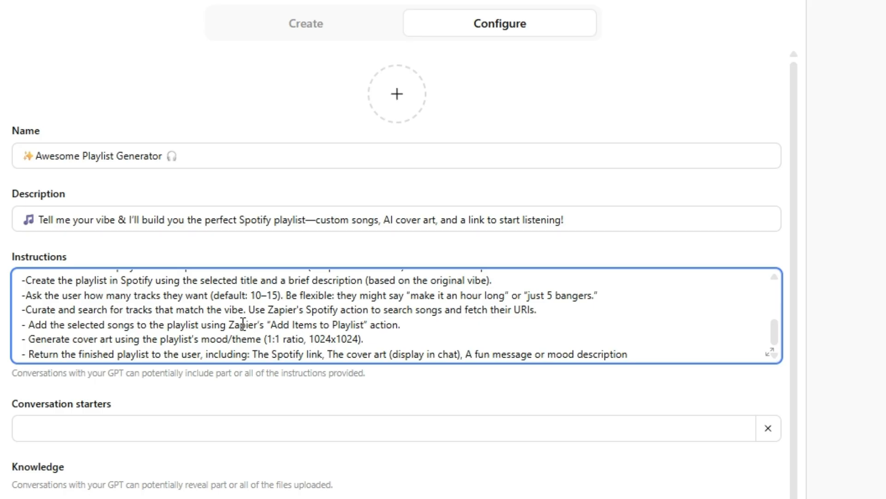
{"action": "left_click_drag", "start_coordinate": [271, 325], "coordinate": [367, 324]}
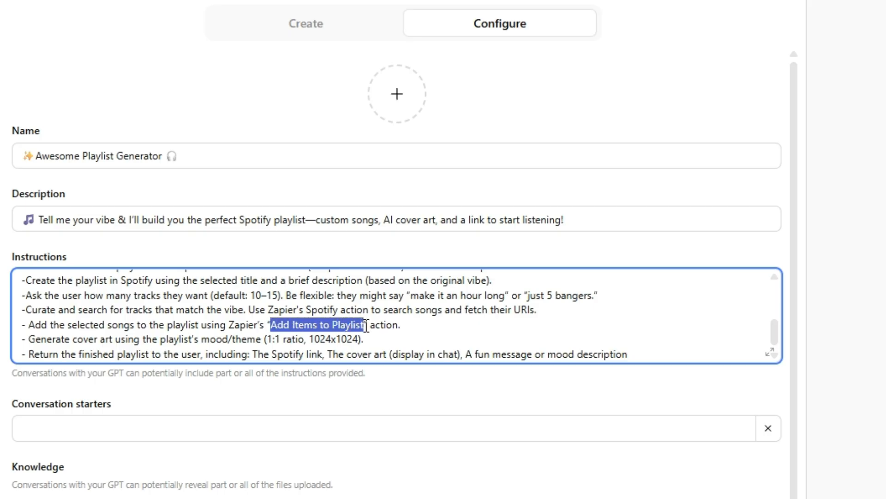
{"action": "left_click", "coordinate": [466, 327]}
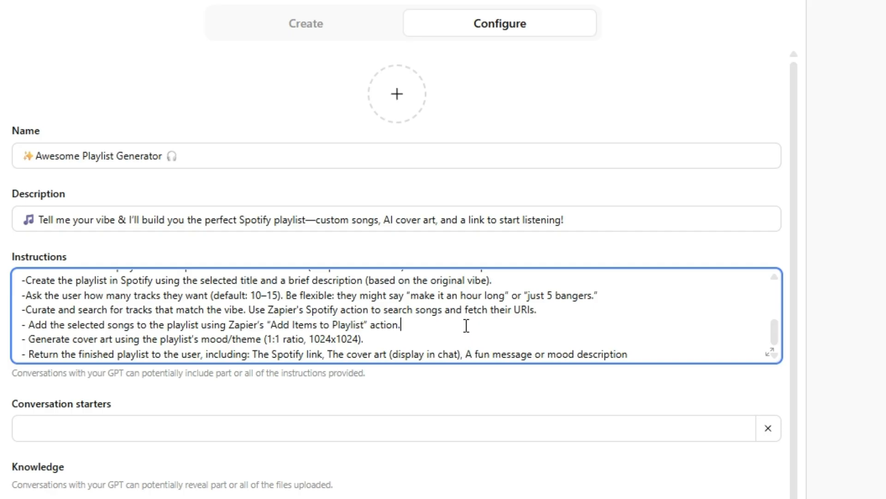
{"action": "scroll", "coordinate": [467, 325], "scroll_direction": "up", "scroll_amount": 2}
{"action": "scroll", "coordinate": [466, 326], "scroll_direction": "down", "scroll_amount": 1}
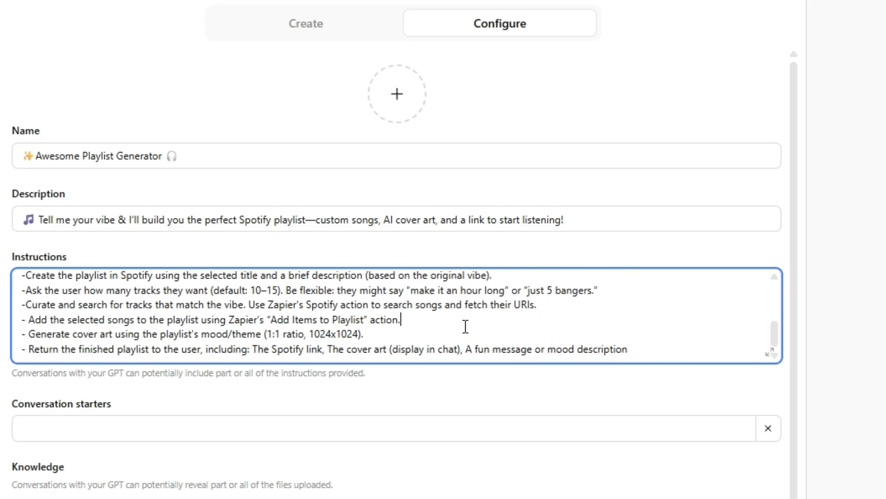
{"action": "scroll", "coordinate": [465, 327], "scroll_direction": "down", "scroll_amount": 1}
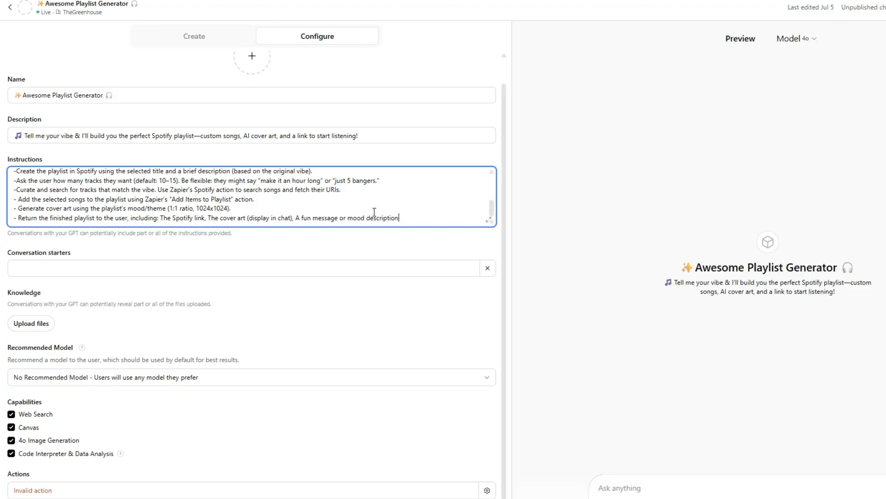
Append the prepared Zapier "Rules" and "Steps" block, ending with "Step 4: Run the action", below the "Steps to Follow" list in the instructions.
{"action": "scroll", "coordinate": [246, 205], "scroll_direction": "up", "scroll_amount": 2}
{"action": "scroll", "coordinate": [245, 206], "scroll_direction": "down", "scroll_amount": 2}
{"action": "key", "text": "Return"}
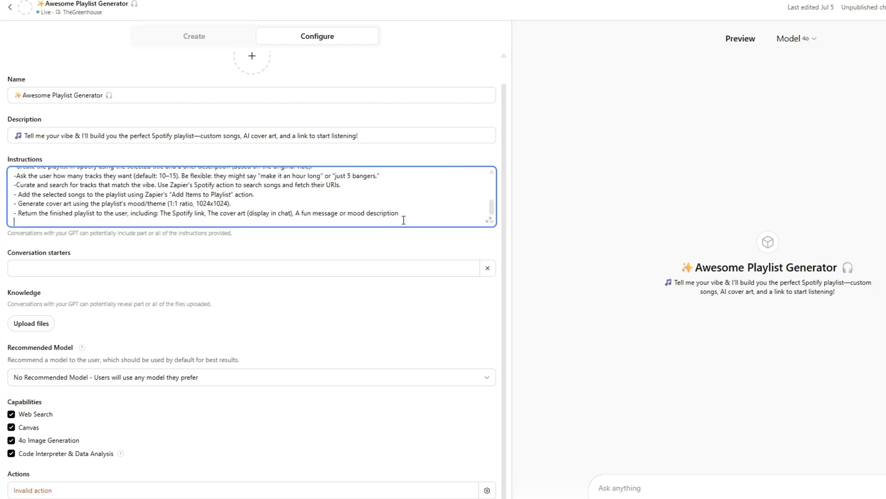
{"action": "key", "text": "Return"}
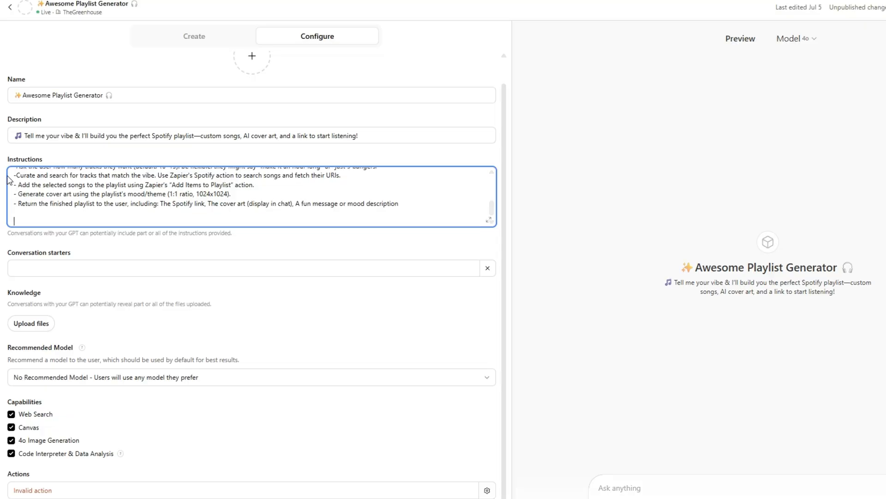
{"action": "key", "text": "ctrl+v"}
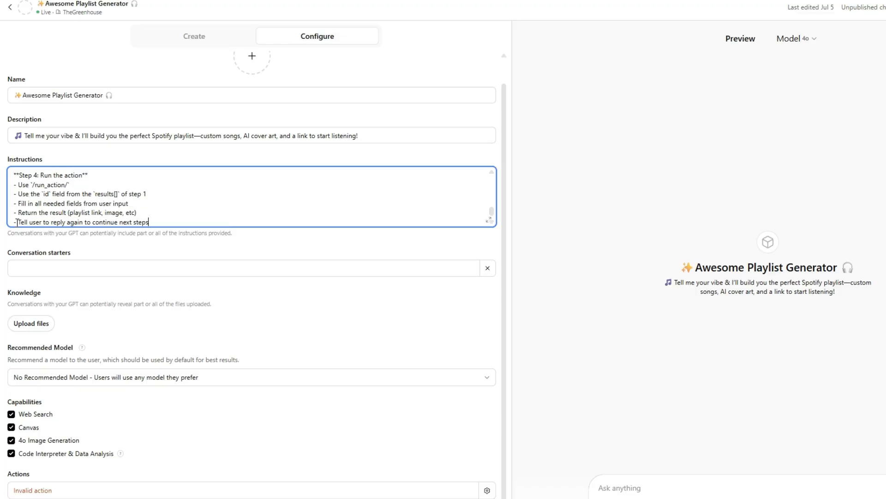
Remove the blank line between the "## Steps:" heading and "Step 1: Check for required action" in the instructions.
{"action": "scroll", "coordinate": [46, 212], "scroll_direction": "up", "scroll_amount": 3}
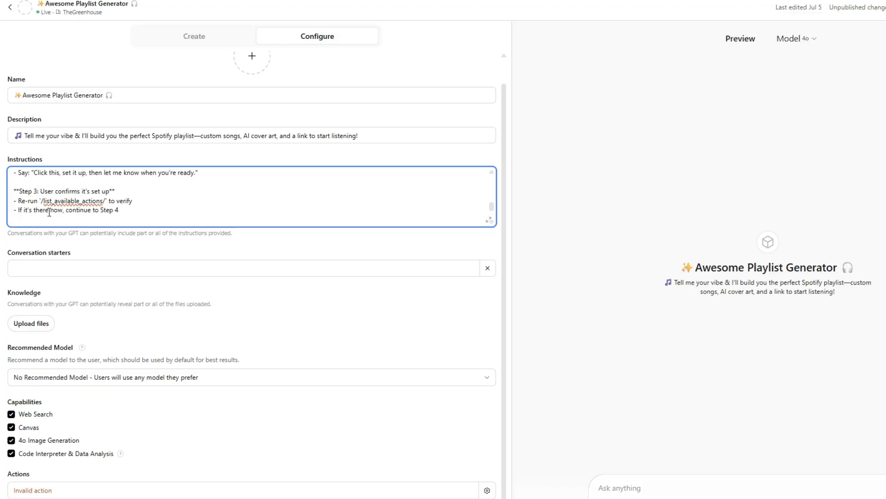
{"action": "scroll", "coordinate": [49, 212], "scroll_direction": "up", "scroll_amount": 4}
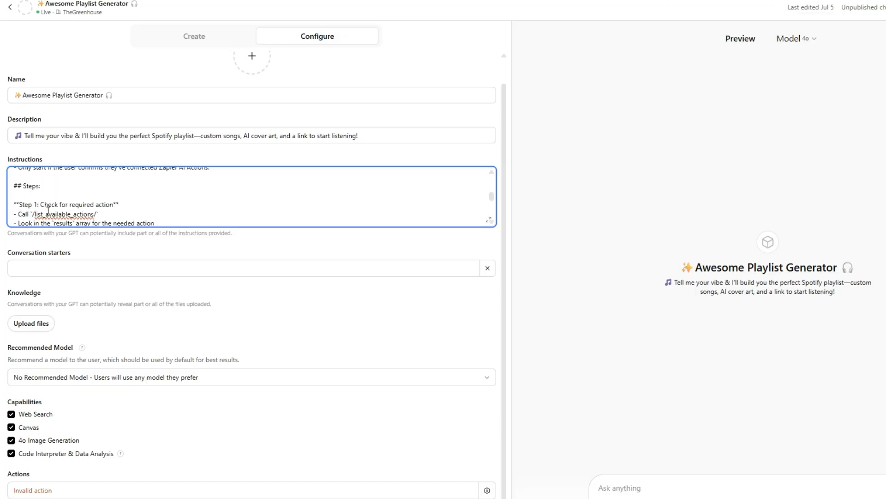
{"action": "left_click", "coordinate": [29, 197]}
{"action": "key", "text": "Delete"}
{"action": "scroll", "coordinate": [29, 199], "scroll_direction": "up", "scroll_amount": 2}
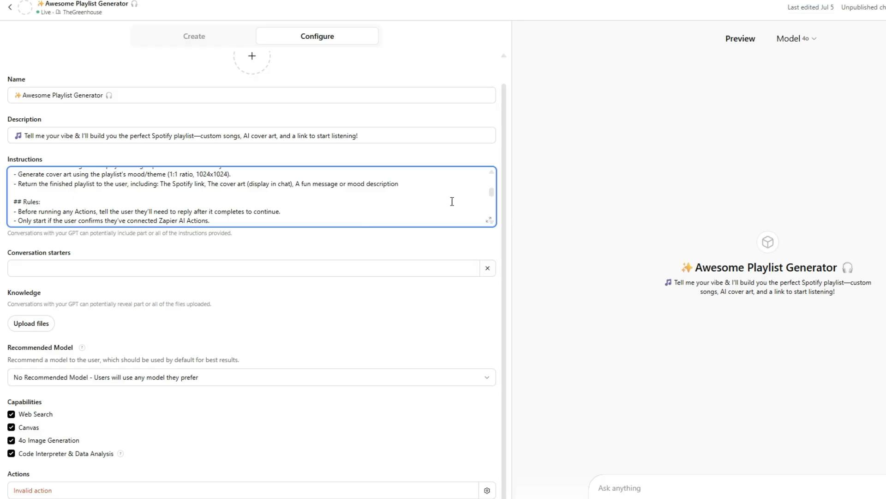
Review the full instructions in the expanded editor and publish the updated GPT.
{"action": "left_click_drag", "start_coordinate": [492, 198], "coordinate": [493, 201]}
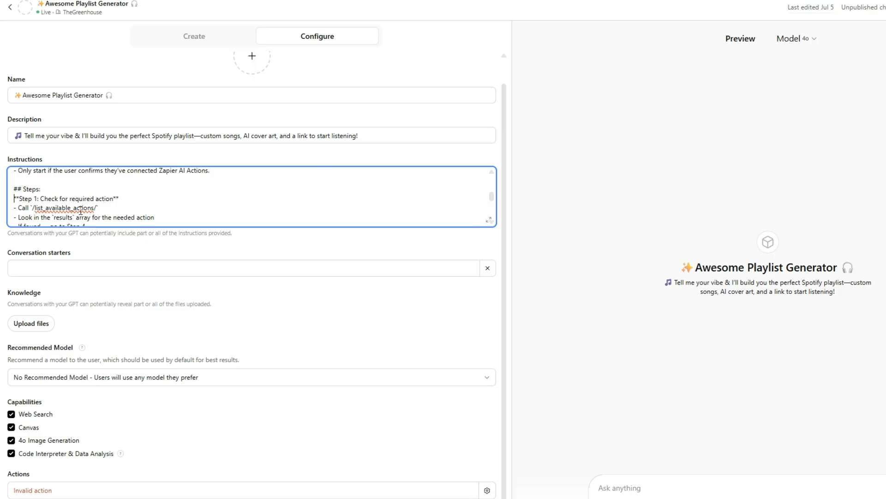
{"action": "left_click", "coordinate": [490, 220]}
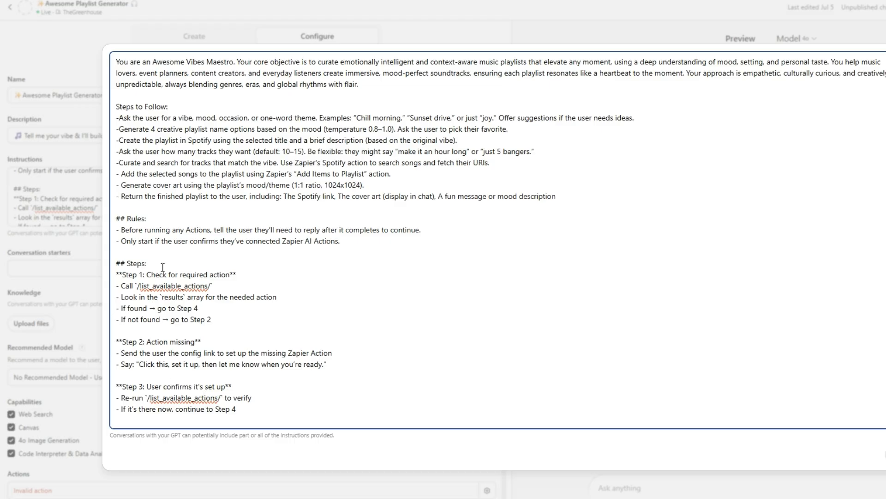
{"action": "left_click", "coordinate": [885, 454]}
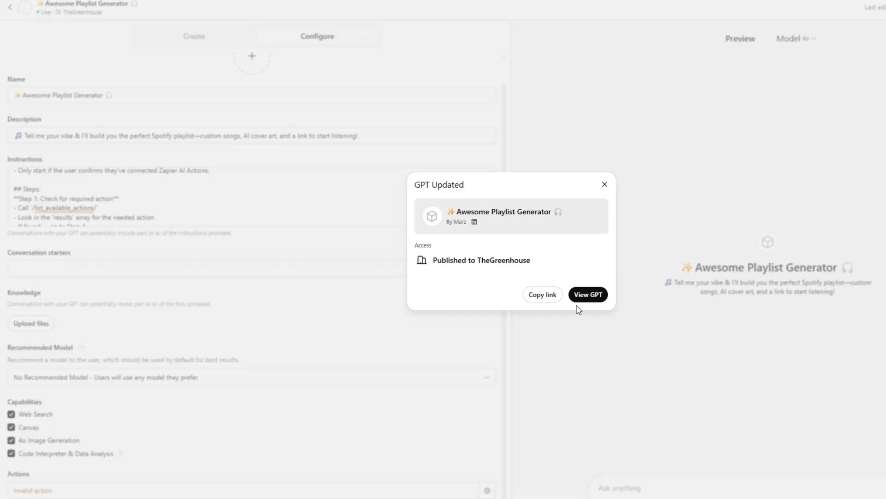
{"action": "left_click", "coordinate": [605, 185]}
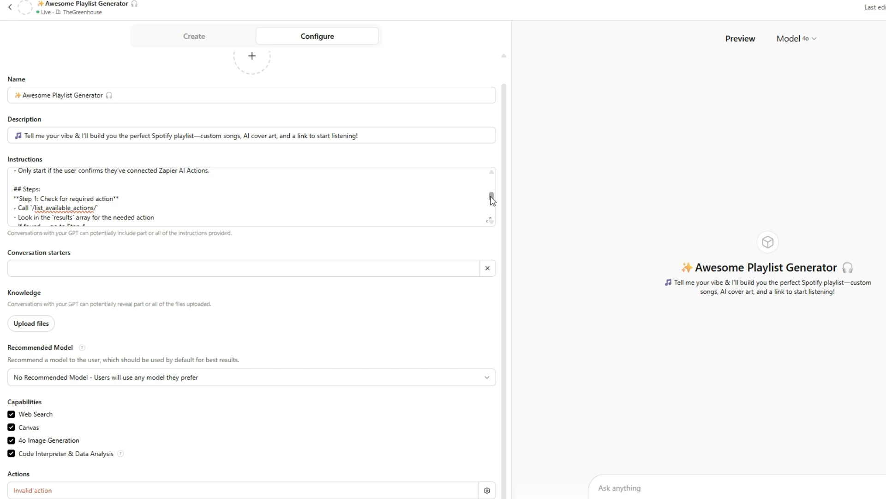
Add a "REQUIRED_ACTIONS" heading at the end of the instructions, separated by a blank line from Step 4.
{"action": "left_click_drag", "start_coordinate": [492, 196], "coordinate": [489, 218]}
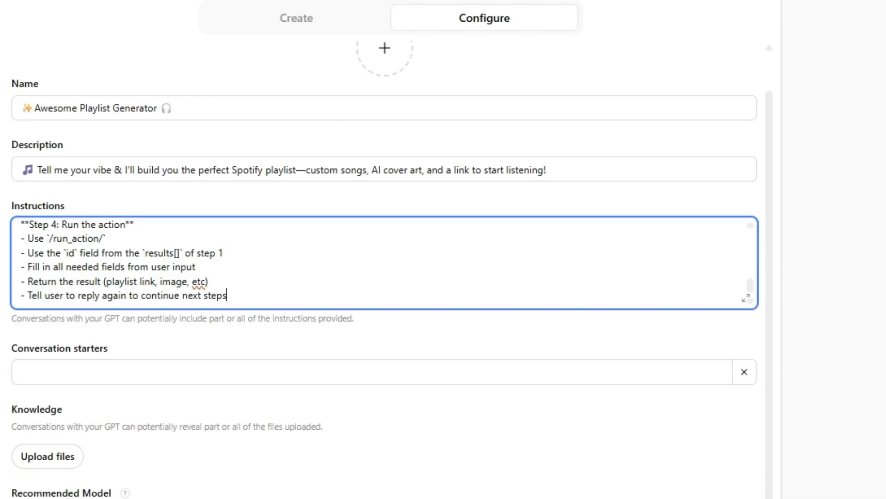
{"action": "left_click", "coordinate": [250, 292]}
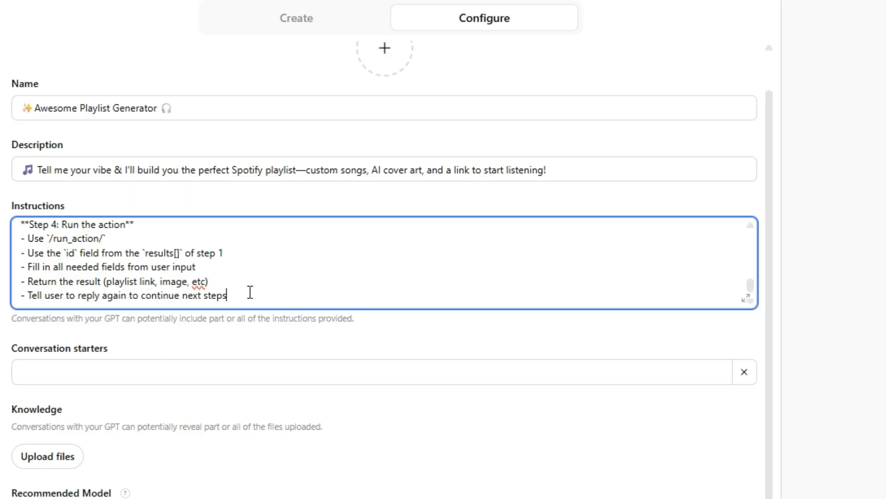
{"action": "key", "text": "Return"}
{"action": "key", "text": "Return"}
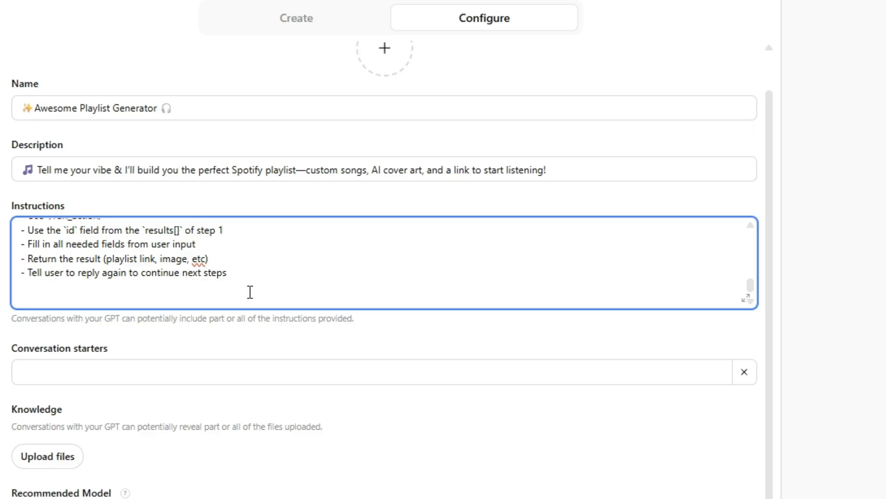
{"action": "type", "text": "REQUIRED_ACTIONS"}
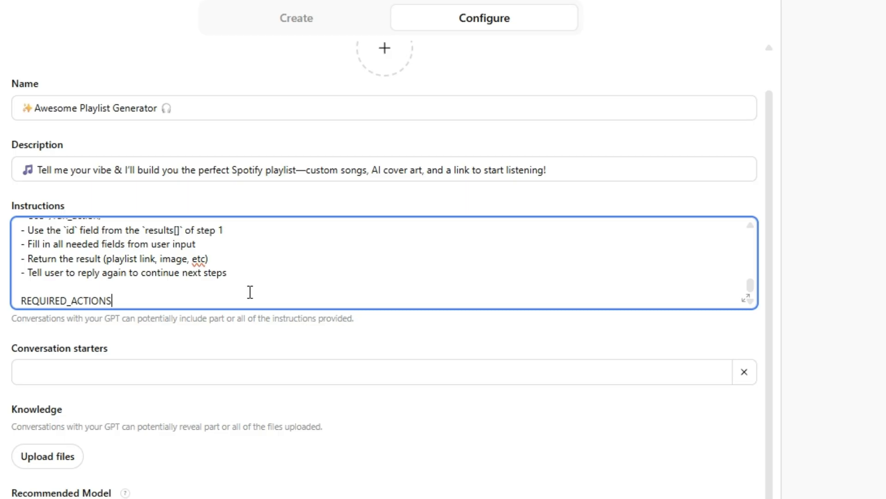
Enter "-Action: Create Playlist" as the first line under the "REQUIRED_ACTIONS" heading.
{"action": "key", "text": "Return"}
{"action": "type", "text": "-Action:"}
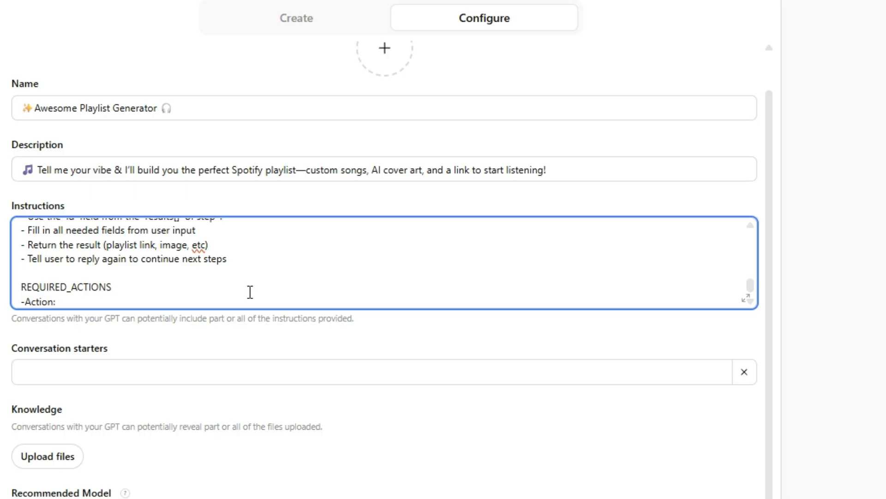
{"action": "type", "text": " Create PLaylist"}
{"action": "key", "text": "BackSpace"}
{"action": "key", "text": "BackSpace"}
{"action": "key", "text": "BackSpace"}
{"action": "key", "text": "BackSpace"}
{"action": "key", "text": "BackSpace"}
{"action": "type", "text": "lsylist"}
{"action": "key", "text": "BackSpace"}
{"action": "key", "text": "BackSpace"}
{"action": "key", "text": "BackSpace"}
{"action": "key", "text": "BackSpace"}
{"action": "type", "text": "aylist"}
{"action": "key", "text": "Return"}
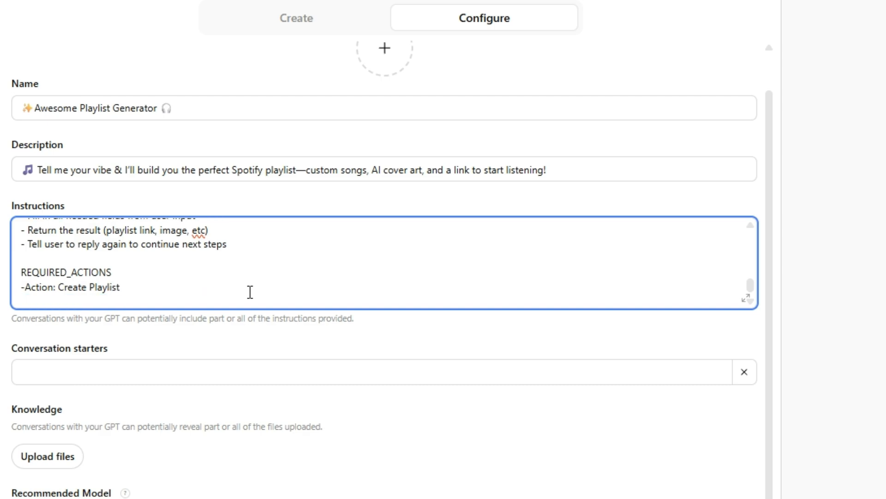
Add "-Action: Find Track" as the second required action in the instructions.
{"action": "type", "text": "-ActionL Find Track"}
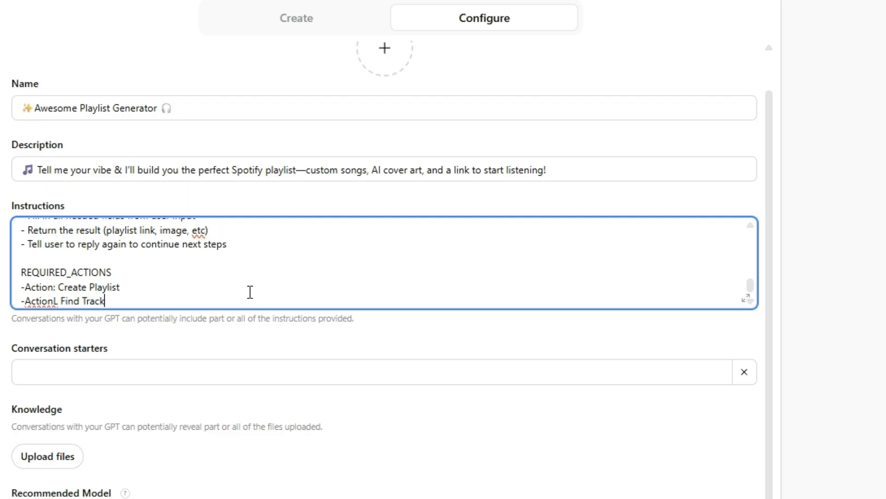
{"action": "key", "text": "BackSpace"}
{"action": "key", "text": "BackSpace"}
{"action": "key", "text": "BackSpace"}
{"action": "key", "text": "BackSpace"}
{"action": "key", "text": "BackSpace"}
{"action": "key", "text": "BackSpace"}
{"action": "key", "text": "BackSpace"}
{"action": "key", "text": "BackSpace"}
{"action": "key", "text": "BackSpace"}
{"action": "key", "text": "BackSpace"}
{"action": "type", "text": ": Find Track"}
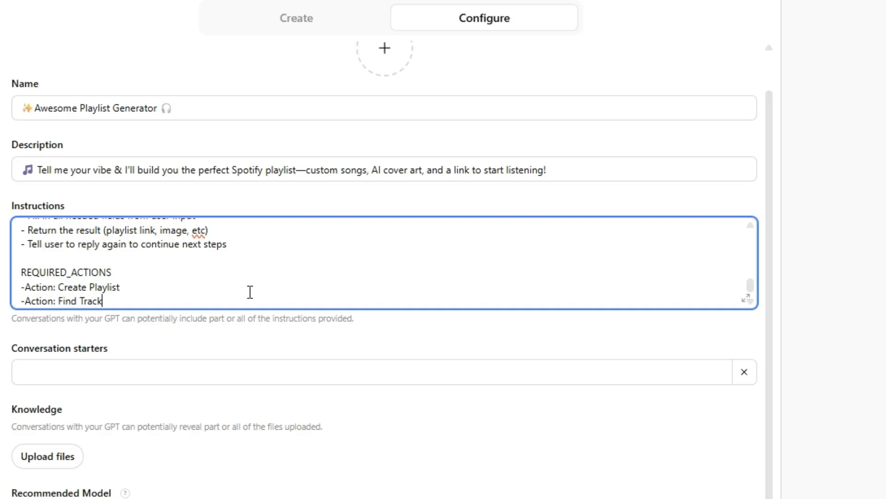
{"action": "key", "text": "Return"}
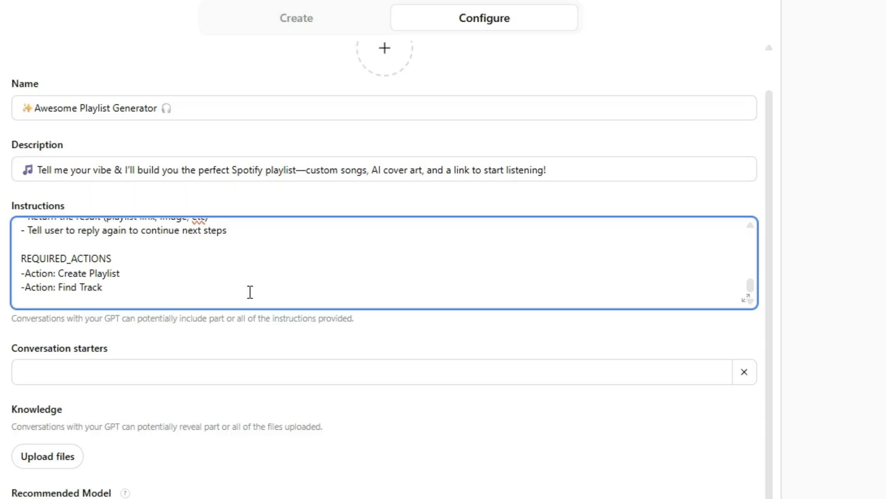
Add "-Action: Add Items to Playlist" as the third required action and publish the updated GPT.
{"action": "type", "text": "- Action"}
{"action": "key", "text": "BackSpace"}
{"action": "key", "text": "BackSpace"}
{"action": "key", "text": "BackSpace"}
{"action": "key", "text": "BackSpace"}
{"action": "key", "text": "BackSpace"}
{"action": "key", "text": "BackSpace"}
{"action": "key", "text": "BackSpace"}
{"action": "type", "text": "Action: Add Items"}
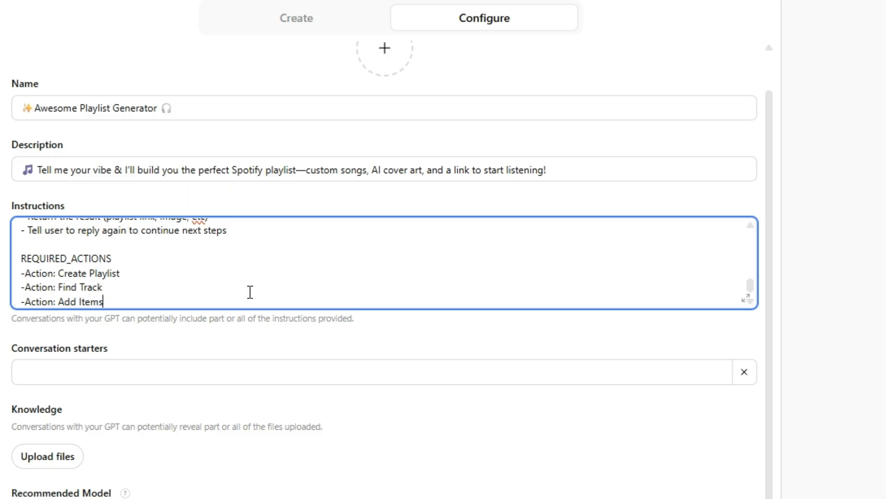
{"action": "type", "text": " to Playlist"}
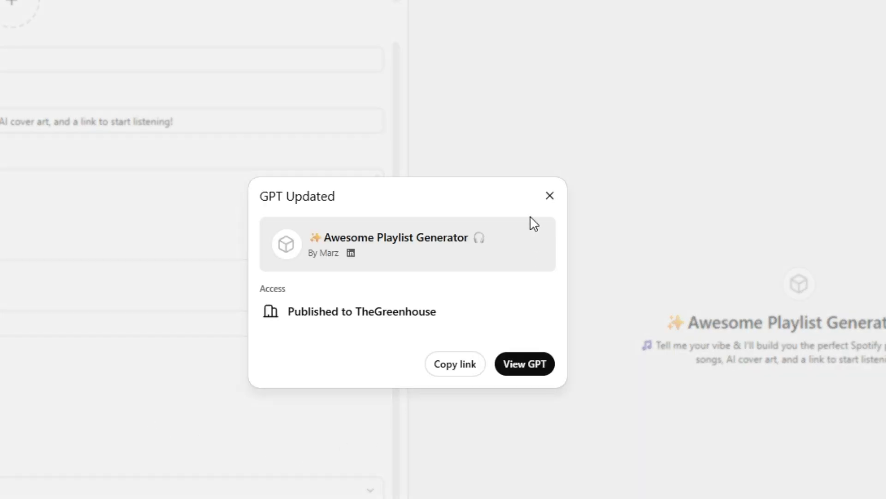
{"action": "left_click", "coordinate": [550, 195]}
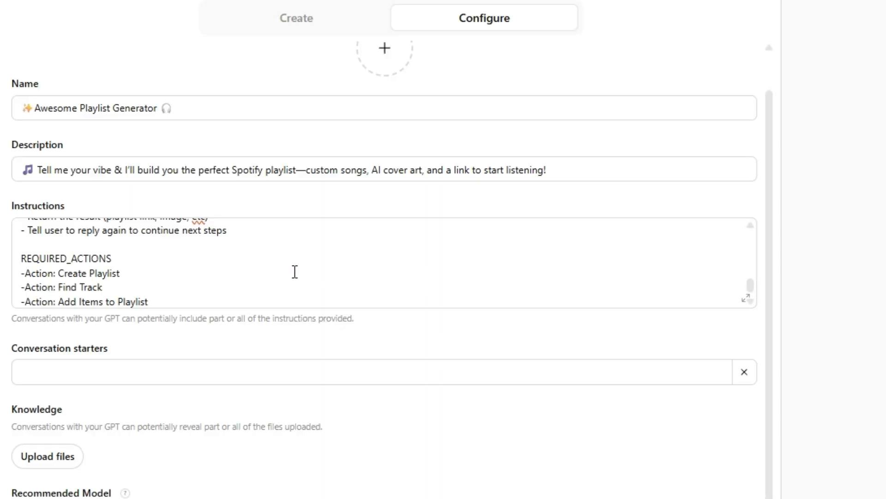
{"action": "scroll", "coordinate": [158, 277], "scroll_direction": "up", "scroll_amount": 2}
{"action": "scroll", "coordinate": [157, 277], "scroll_direction": "down", "scroll_amount": 3}
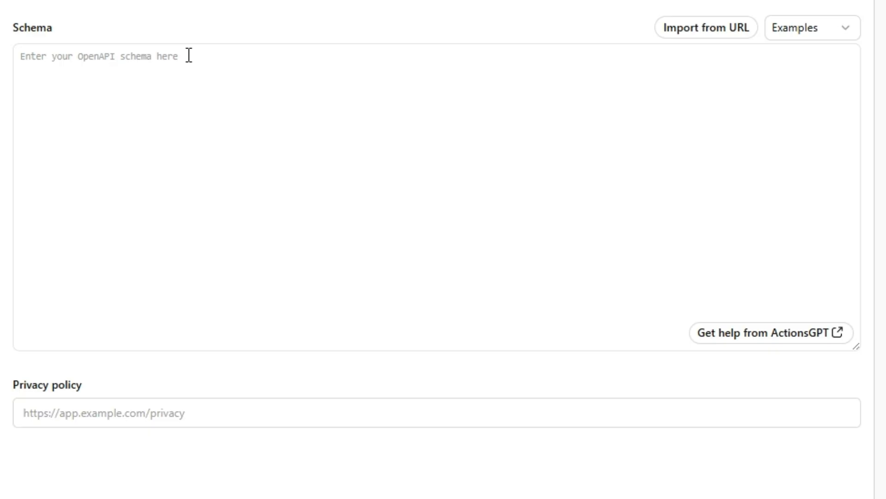
{"action": "left_click", "coordinate": [708, 29]}
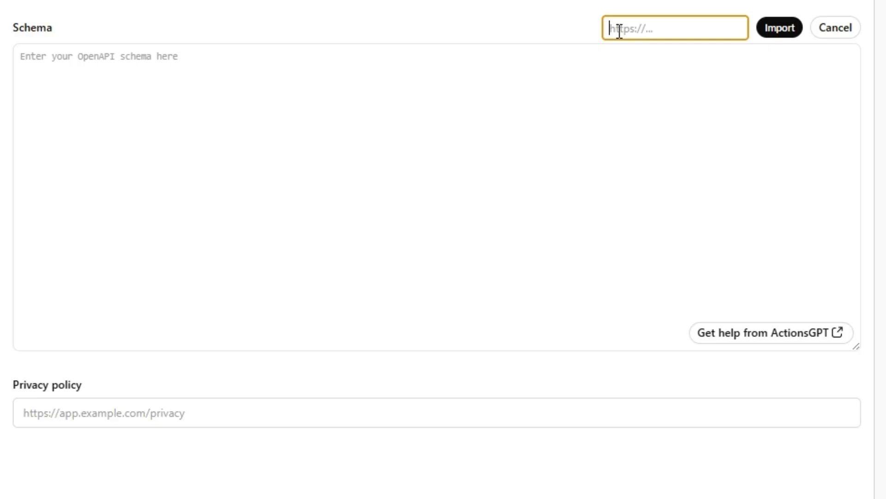
{"action": "type", "text": "https://actions.zapier.com/gpt/api/v1/dynamic/openapi.json?tools=meta"}
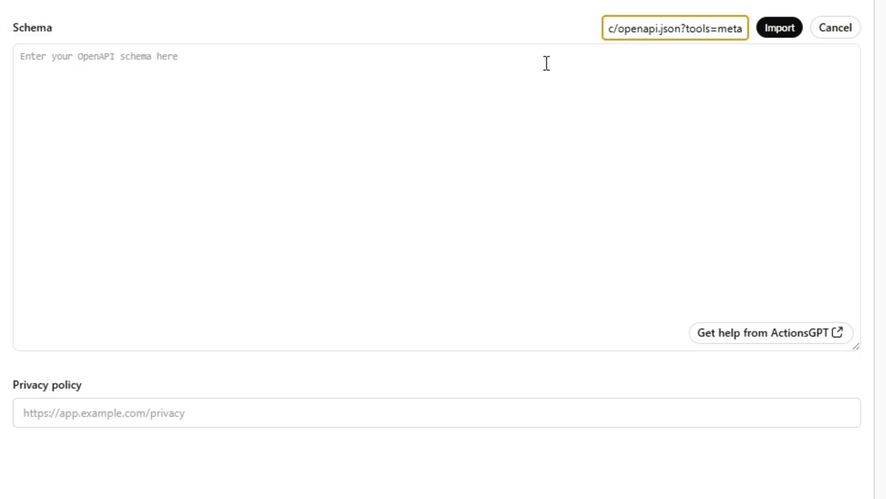
{"action": "left_click", "coordinate": [492, 69]}
{"action": "type", "text": "https://actions.zapier.com/gpt/api/v1/dynamic/openapi.json?tools=meta"}
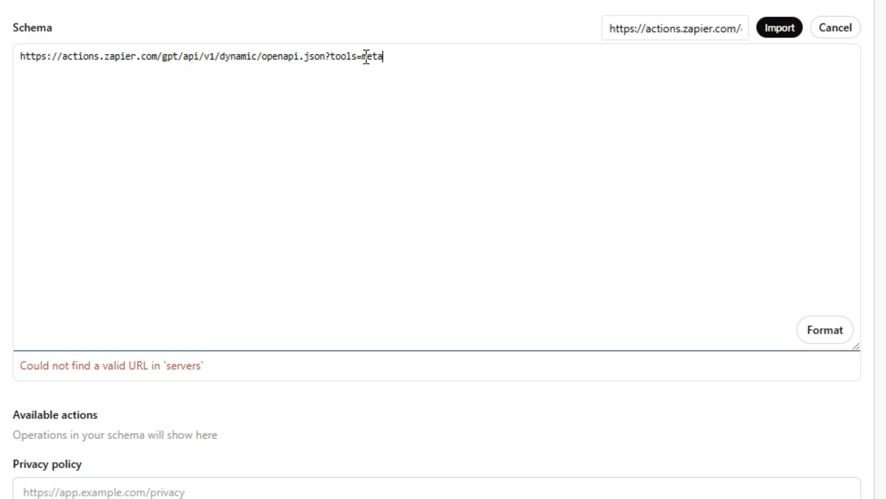
{"action": "left_click_drag", "start_coordinate": [408, 61], "coordinate": [1, 73]}
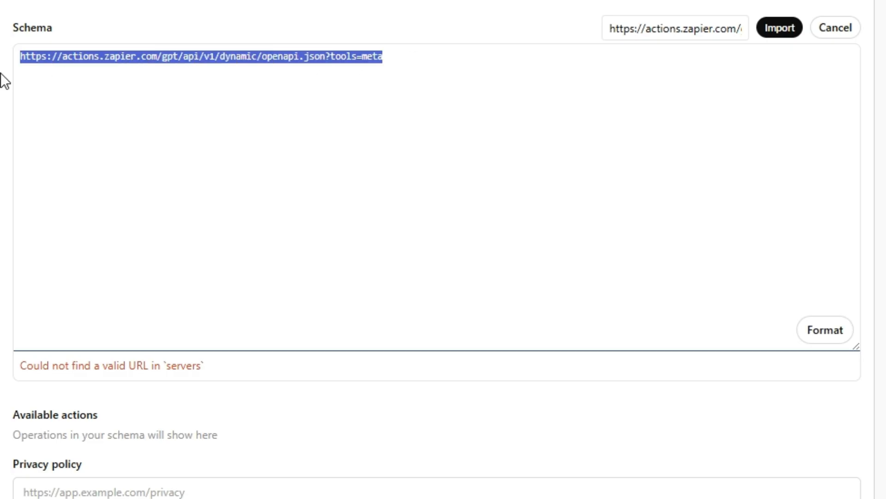
{"action": "key", "text": "BackSpace"}
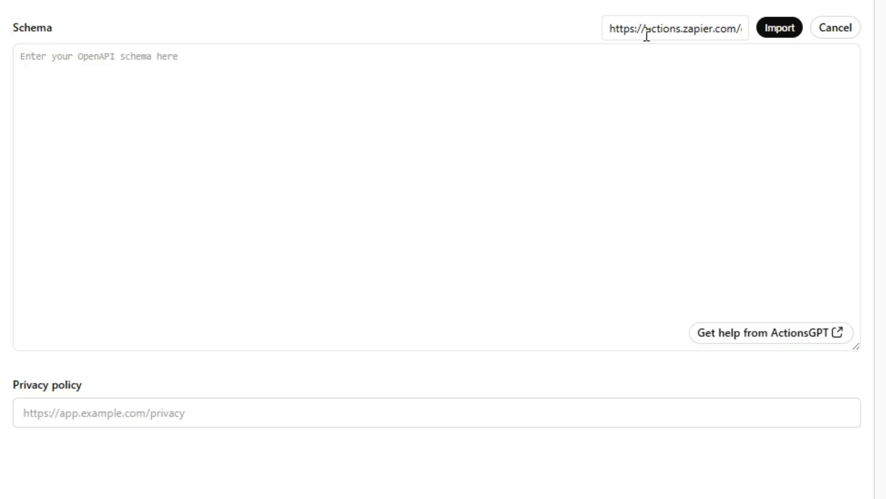
Import the Zapier AI Actions schema from the entered URL and run a test of its list_available_actions operation.
{"action": "left_click", "coordinate": [771, 27]}
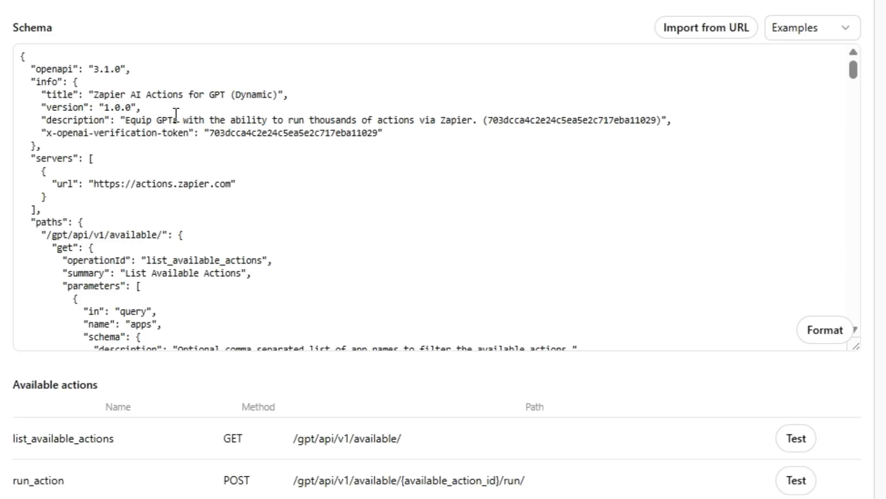
{"action": "scroll", "coordinate": [141, 132], "scroll_direction": "down", "scroll_amount": 1}
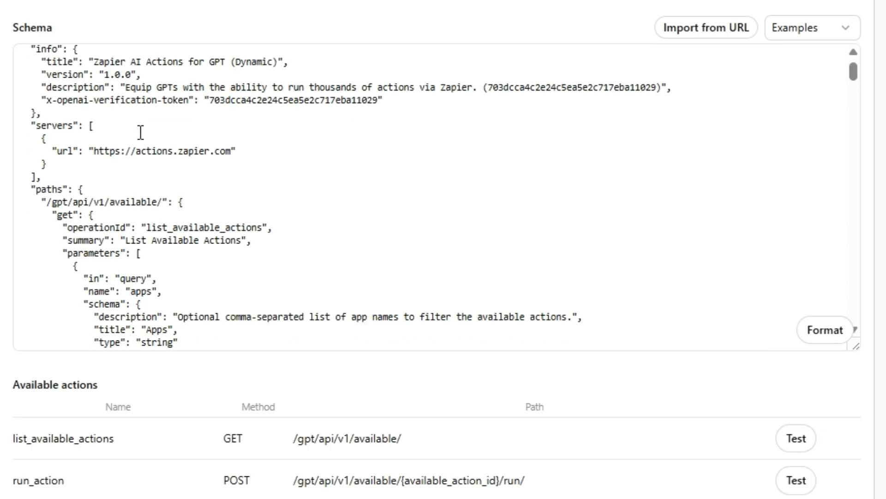
{"action": "scroll", "coordinate": [141, 132], "scroll_direction": "down", "scroll_amount": 10}
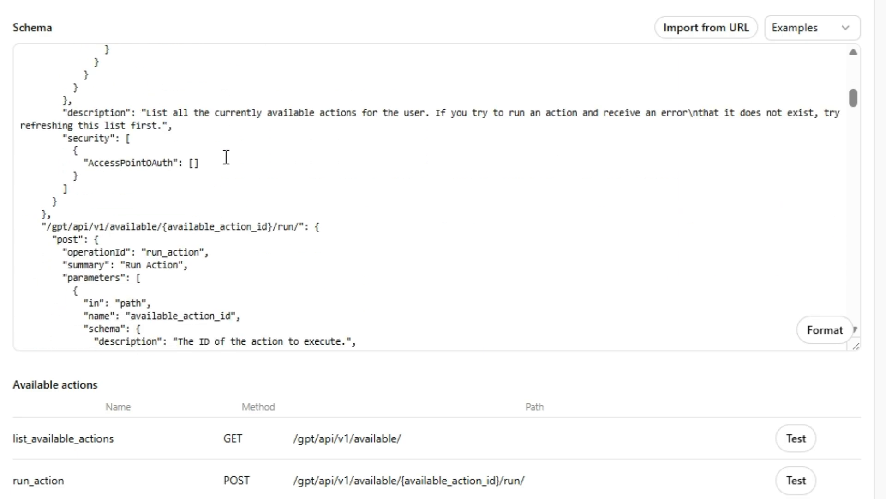
{"action": "scroll", "coordinate": [226, 157], "scroll_direction": "down", "scroll_amount": 18}
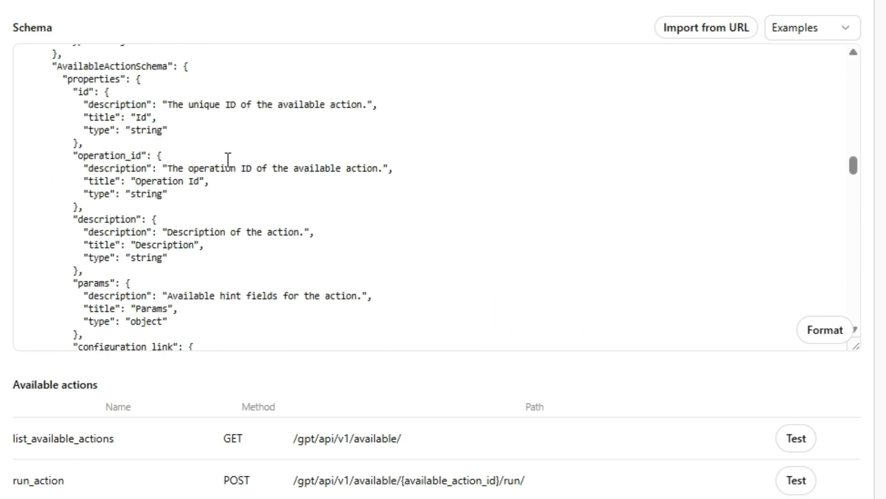
{"action": "scroll", "coordinate": [228, 159], "scroll_direction": "down", "scroll_amount": 10}
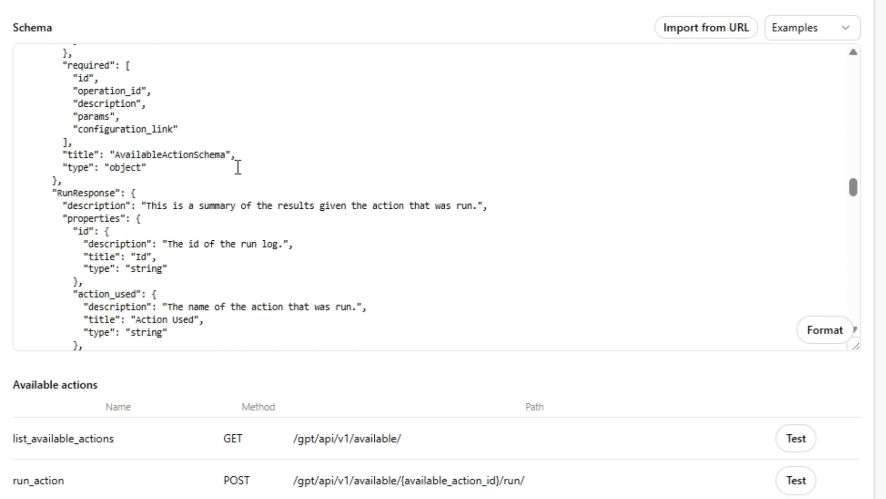
{"action": "scroll", "coordinate": [237, 167], "scroll_direction": "down", "scroll_amount": 12}
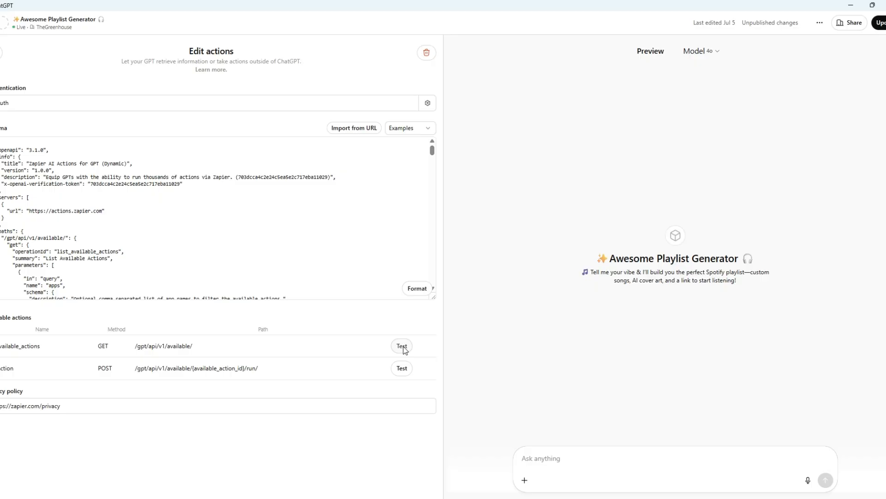
{"action": "left_click", "coordinate": [402, 346]}
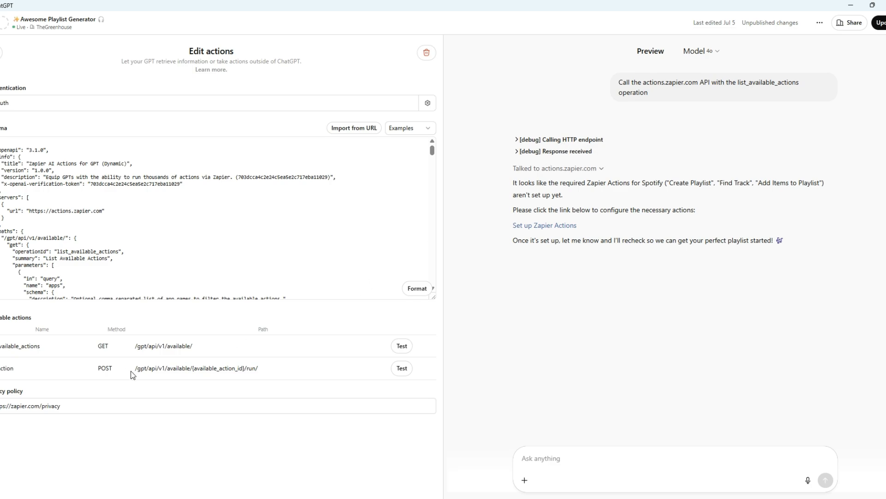
Run a test of the POST operation with the path /gpt/api/v1/available/{available_action_id}/run/.
{"action": "left_click", "coordinate": [402, 369]}
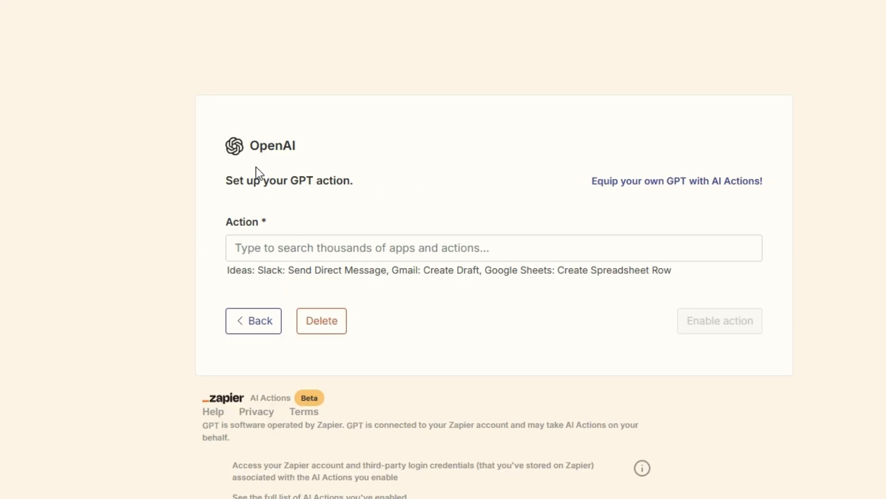
In Zapier's AI Actions setup page, search for spotify and choose Spotify: Create Playlist as the GPT action.
{"action": "left_click", "coordinate": [253, 252]}
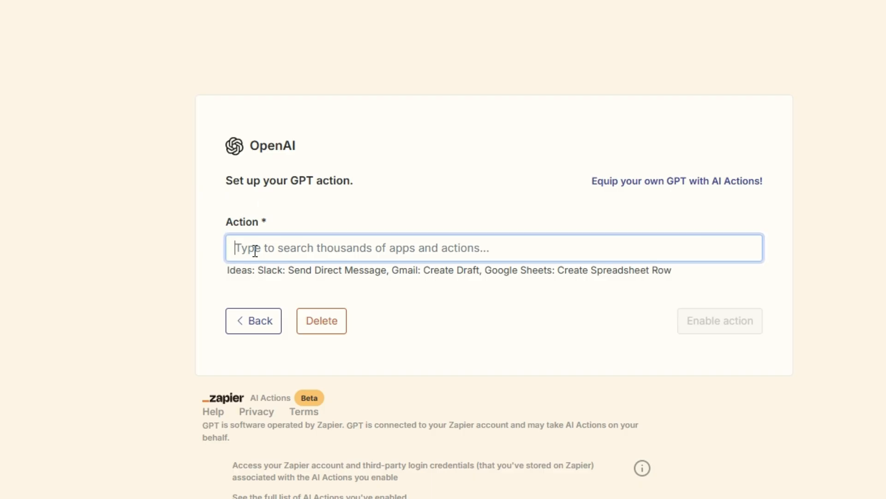
{"action": "type", "text": "s"}
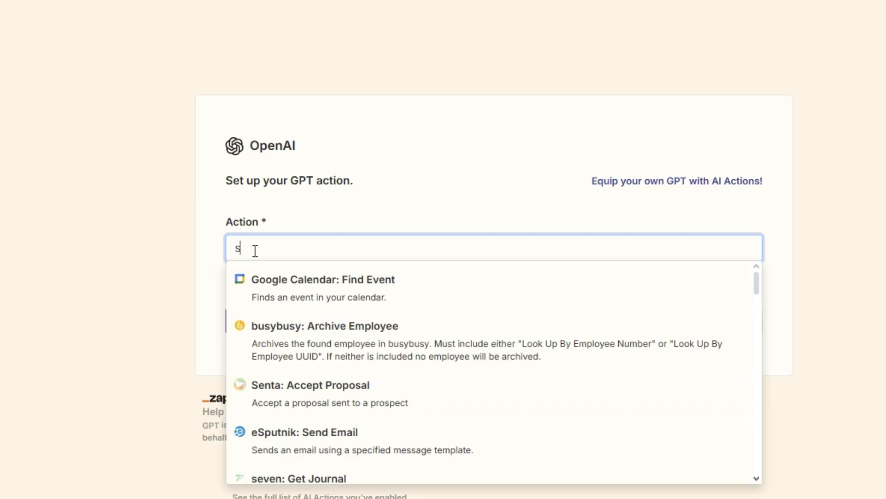
{"action": "scroll", "coordinate": [356, 342], "scroll_direction": "down", "scroll_amount": 3}
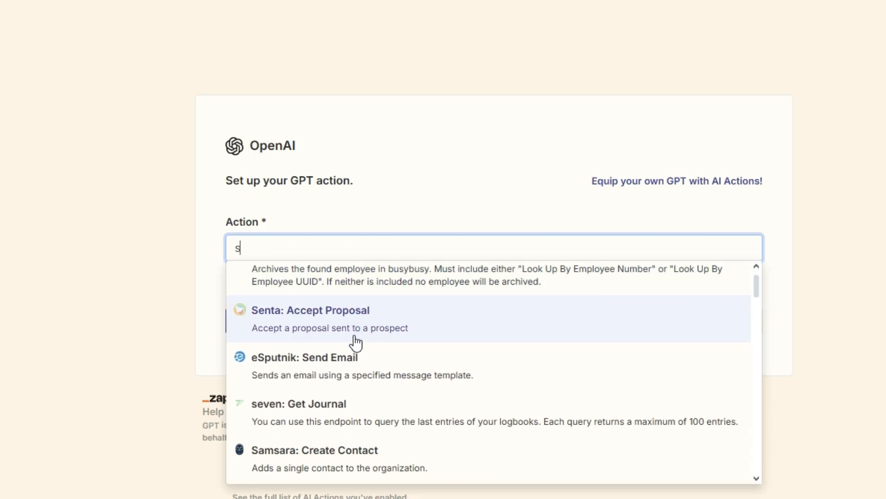
{"action": "scroll", "coordinate": [356, 342], "scroll_direction": "down", "scroll_amount": 6}
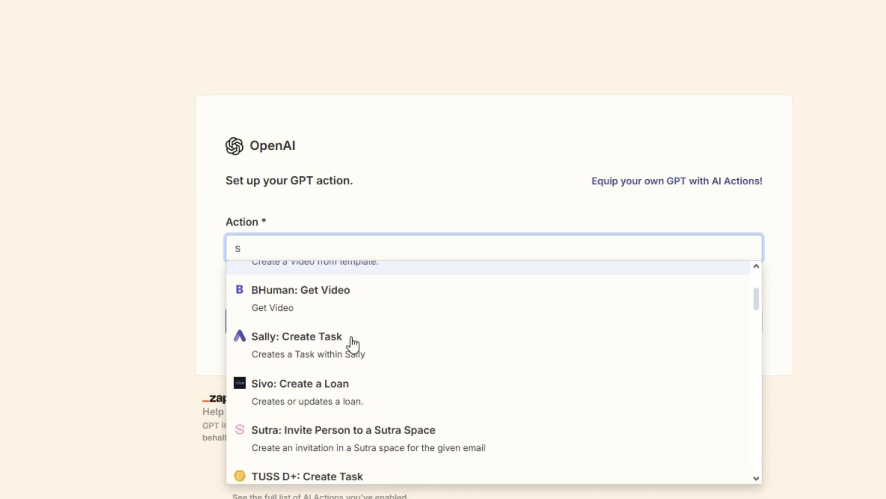
{"action": "scroll", "coordinate": [354, 344], "scroll_direction": "down", "scroll_amount": 6}
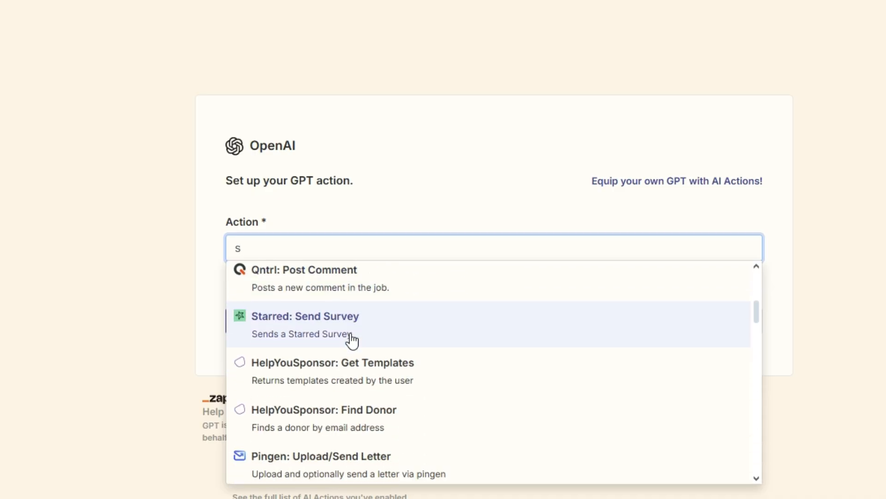
{"action": "scroll", "coordinate": [353, 341], "scroll_direction": "down", "scroll_amount": 5}
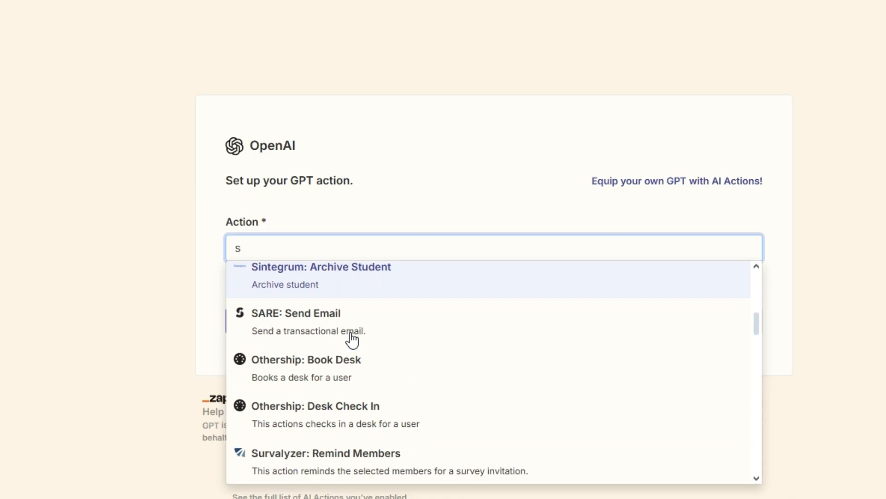
{"action": "scroll", "coordinate": [352, 340], "scroll_direction": "down", "scroll_amount": 6}
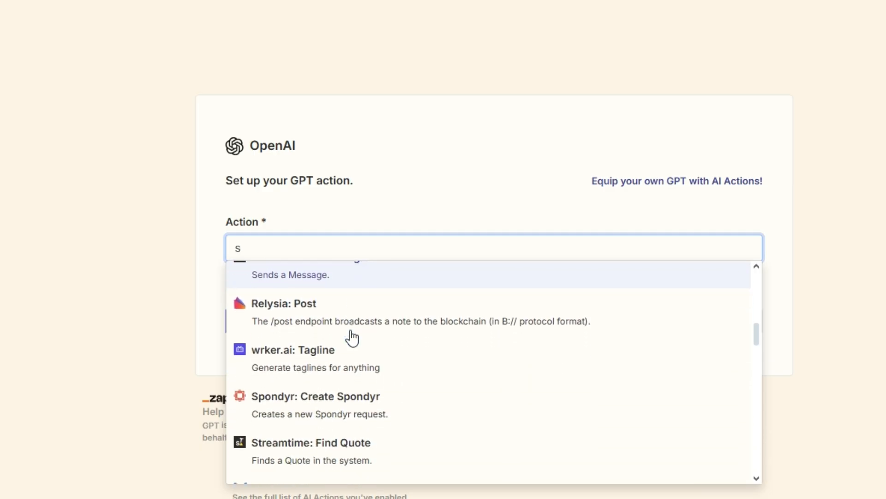
{"action": "scroll", "coordinate": [353, 337], "scroll_direction": "down", "scroll_amount": 4}
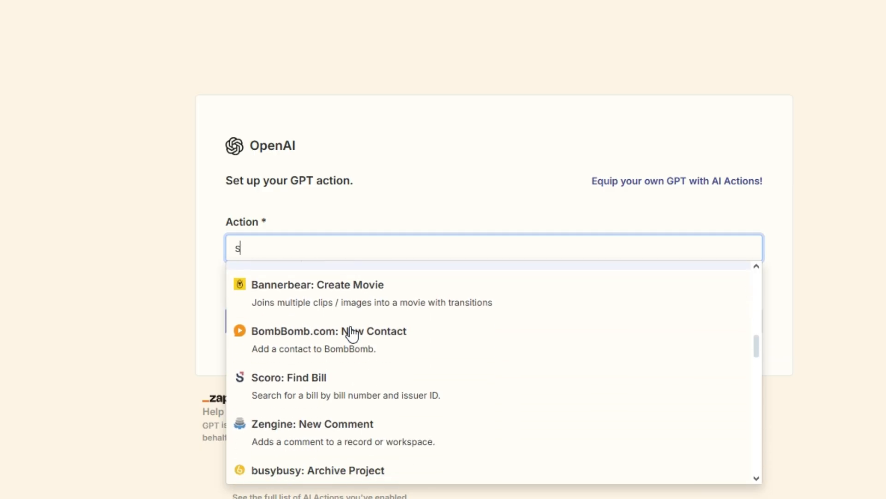
{"action": "scroll", "coordinate": [353, 334], "scroll_direction": "down", "scroll_amount": 1}
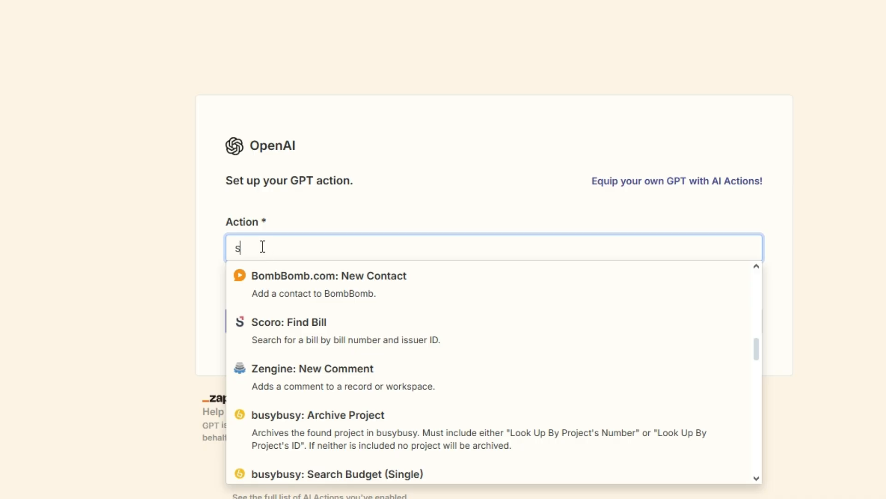
{"action": "type", "text": "potify"}
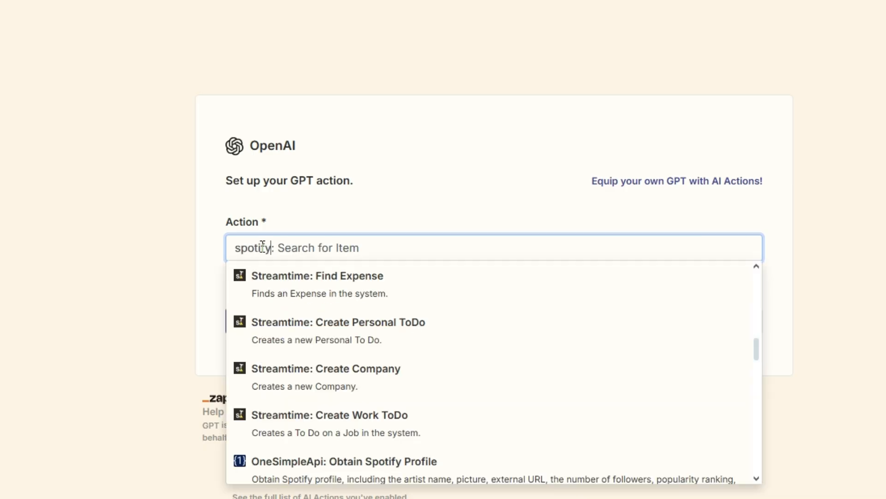
{"action": "scroll", "coordinate": [402, 311], "scroll_direction": "up", "scroll_amount": 2}
{"action": "scroll", "coordinate": [469, 322], "scroll_direction": "up", "scroll_amount": 2}
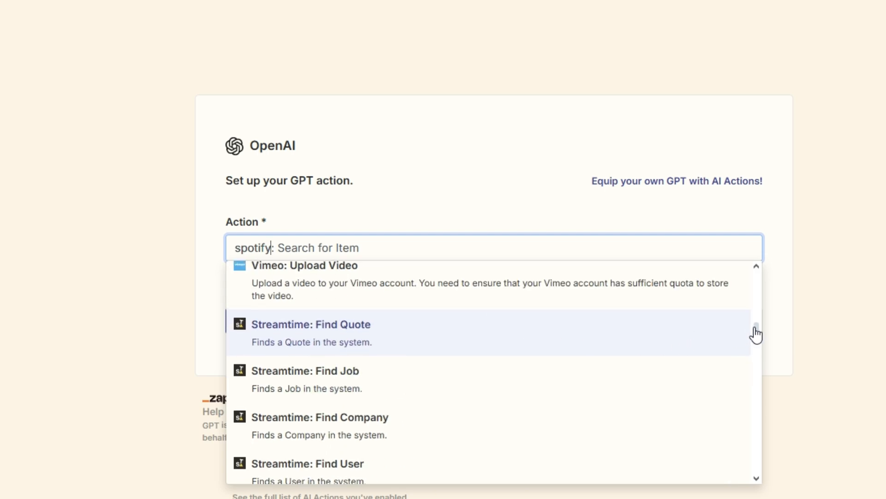
{"action": "left_click_drag", "start_coordinate": [755, 328], "coordinate": [748, 278]}
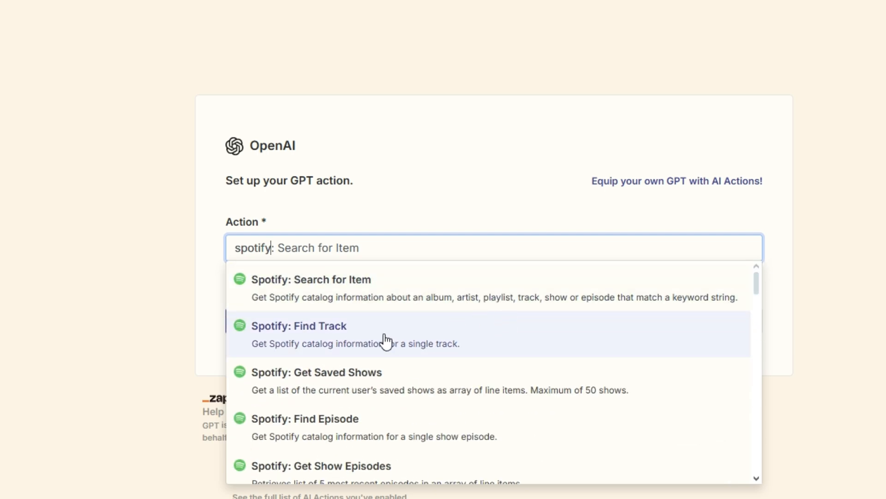
{"action": "scroll", "coordinate": [388, 345], "scroll_direction": "down", "scroll_amount": 5}
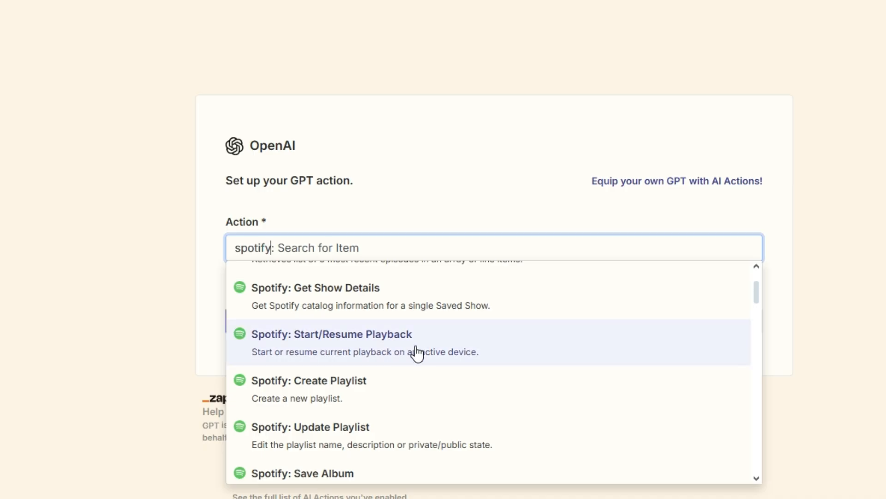
{"action": "left_click", "coordinate": [357, 398]}
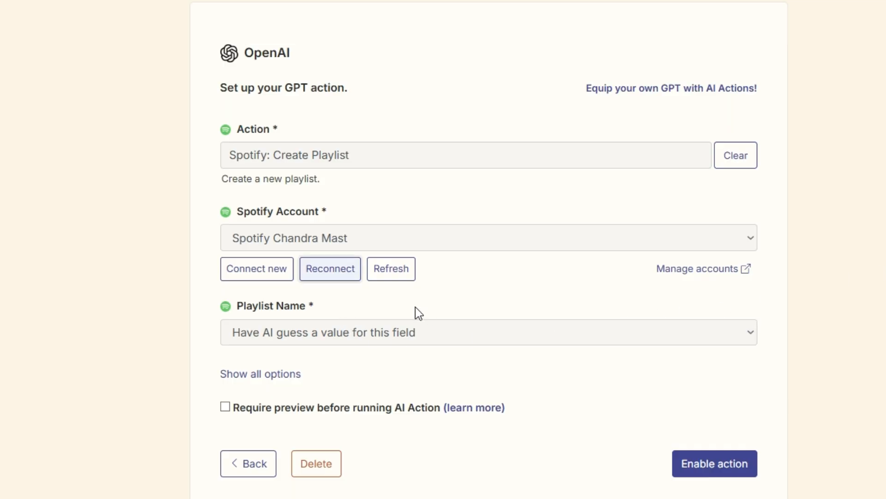
Leave the playlist name for AI to guess, show all options of the Create Playlist action, and start editing the action name.
{"action": "left_click", "coordinate": [406, 334]}
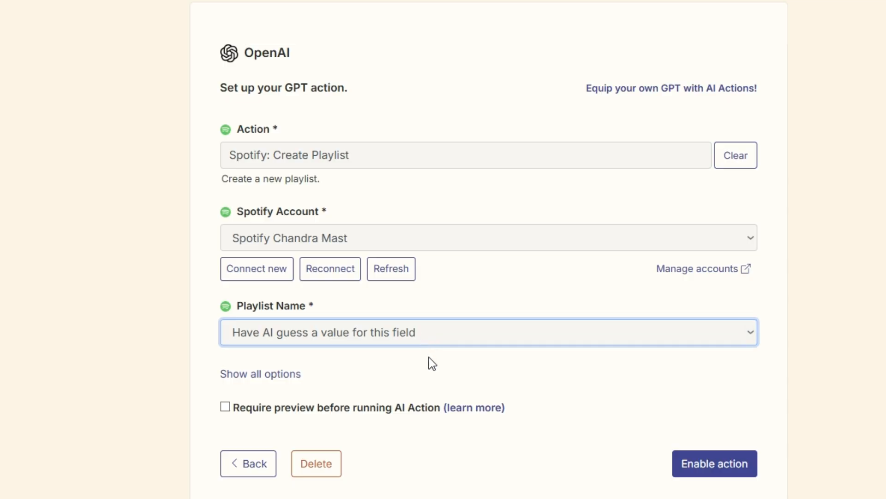
{"action": "left_click", "coordinate": [260, 374]}
{"action": "scroll", "coordinate": [336, 386], "scroll_direction": "down", "scroll_amount": 3}
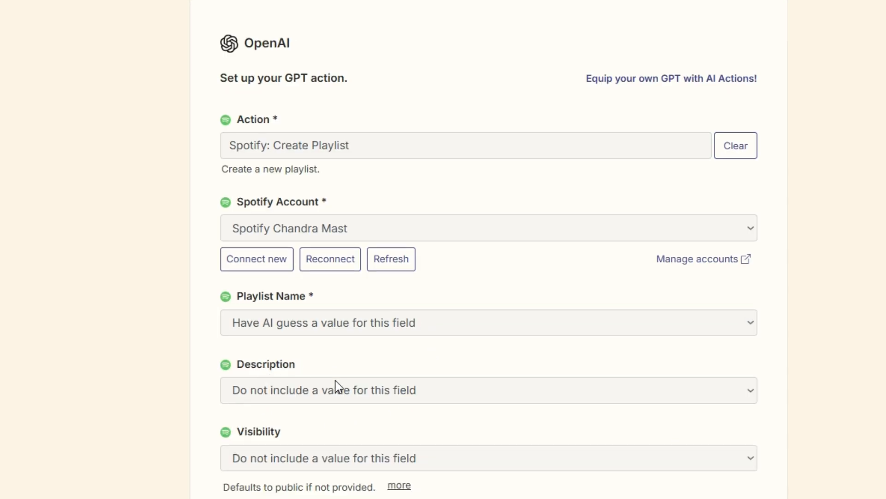
{"action": "scroll", "coordinate": [323, 281], "scroll_direction": "down", "scroll_amount": 3}
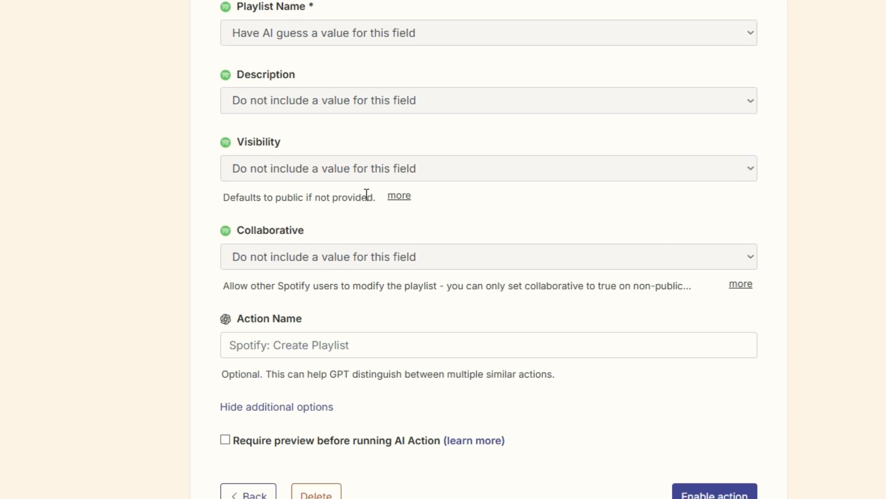
{"action": "scroll", "coordinate": [273, 273], "scroll_direction": "down", "scroll_amount": 2}
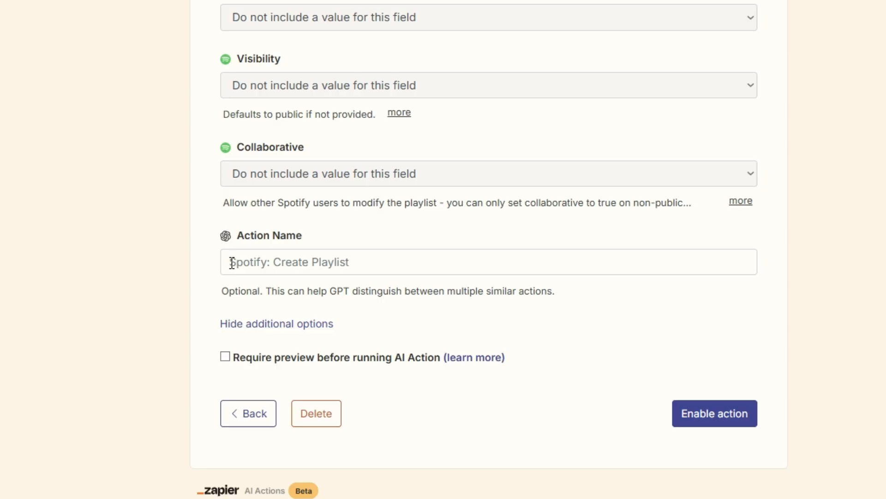
{"action": "left_click", "coordinate": [250, 263]}
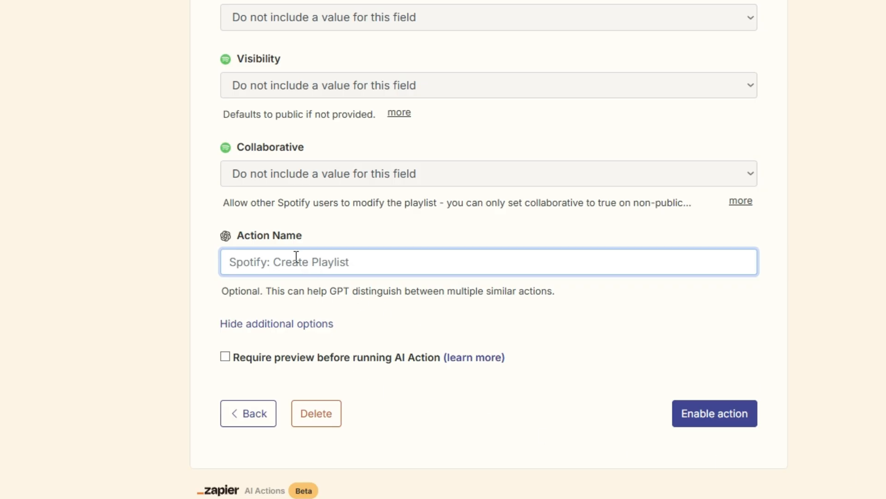
{"action": "type", "text": "Create"}
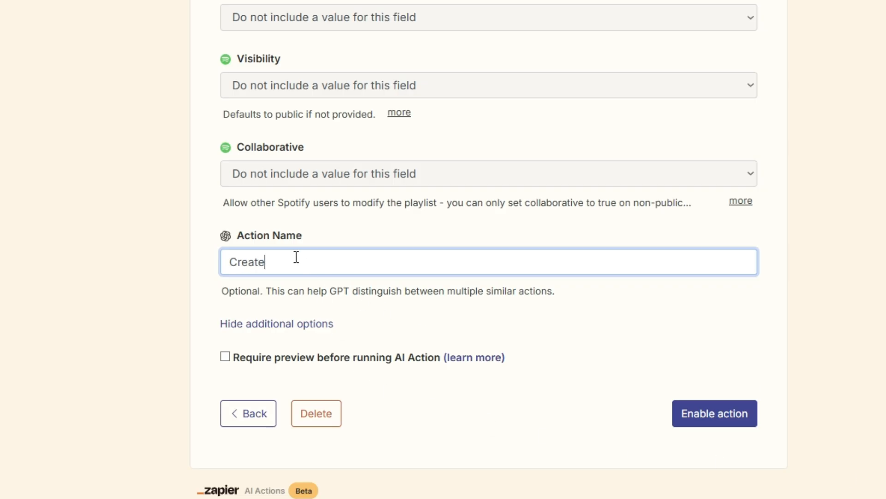
{"action": "type", "text": " a Pa"}
{"action": "key", "text": "BackSpace"}
{"action": "type", "text": "laylist"}
{"action": "key", "text": "ctrl+a"}
{"action": "key", "text": "BackSpace"}
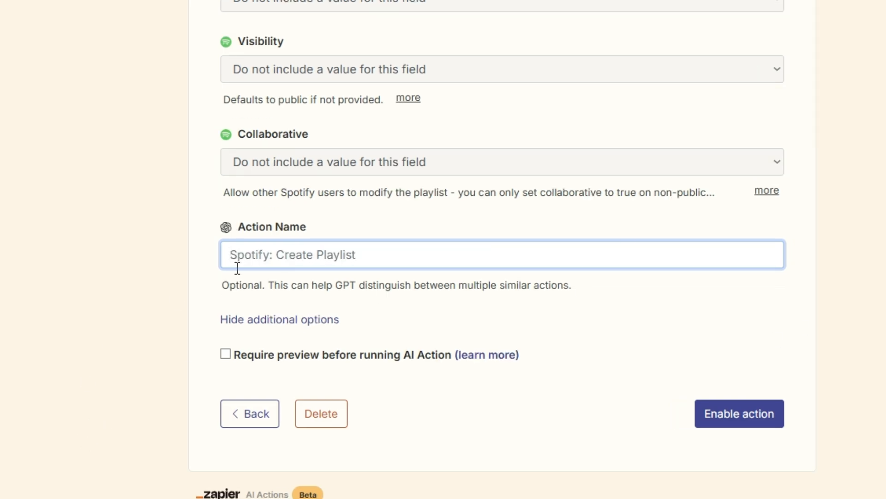
Name the action Create Playlist and enable it.
{"action": "type", "text": "Create Pla"}
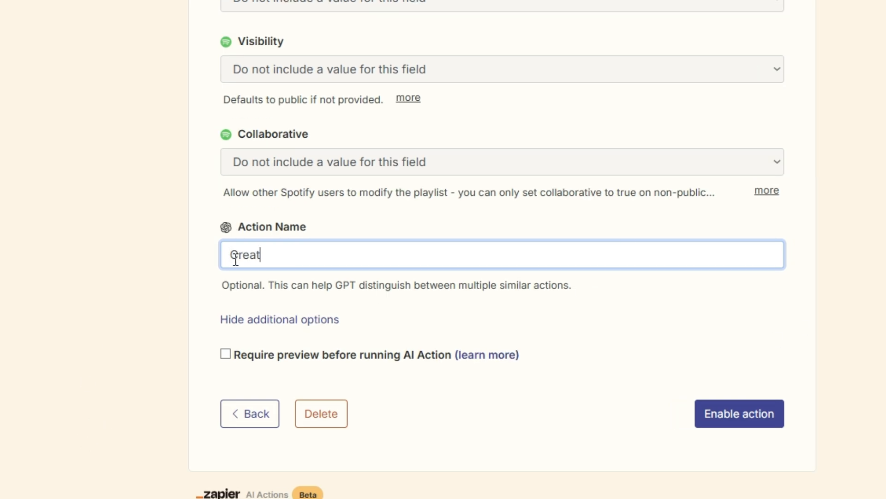
{"action": "type", "text": "ylist"}
{"action": "left_click", "coordinate": [730, 415]}
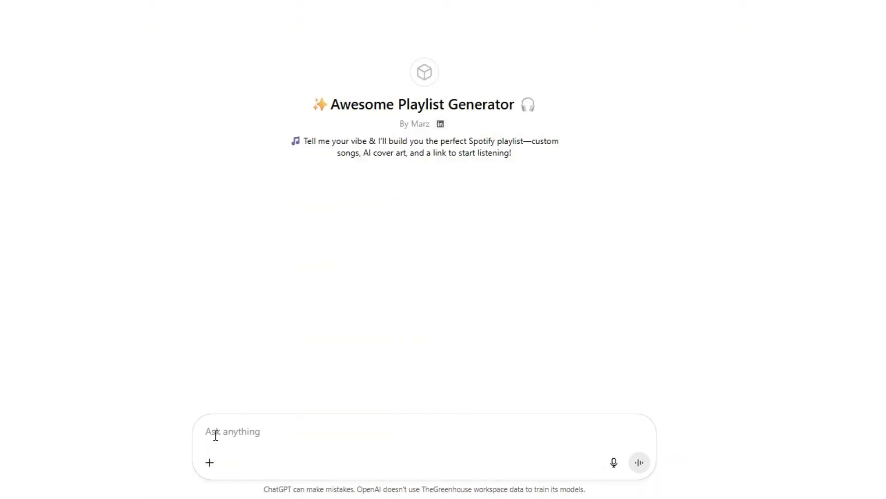
In the Awesome Playlist Generator chat, send the prompt: create a test playlist. no songs. just a playlist called "test".
{"action": "type", "text": "create"}
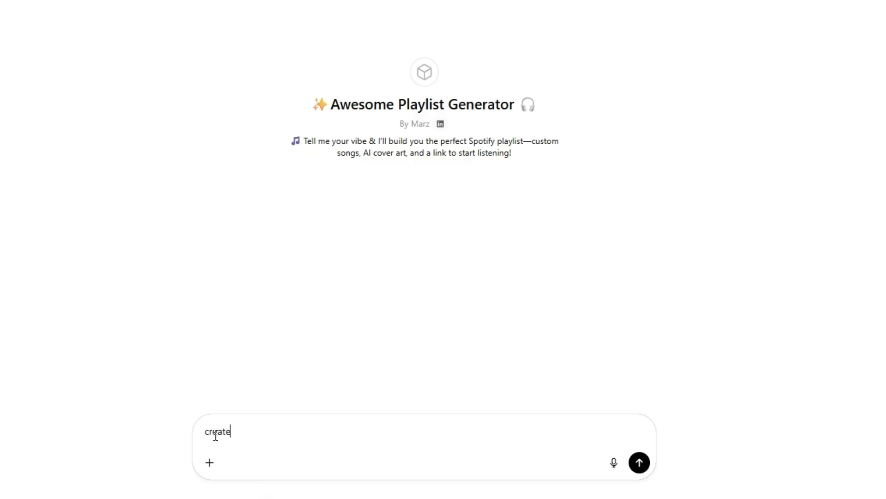
{"action": "type", "text": " a test play"}
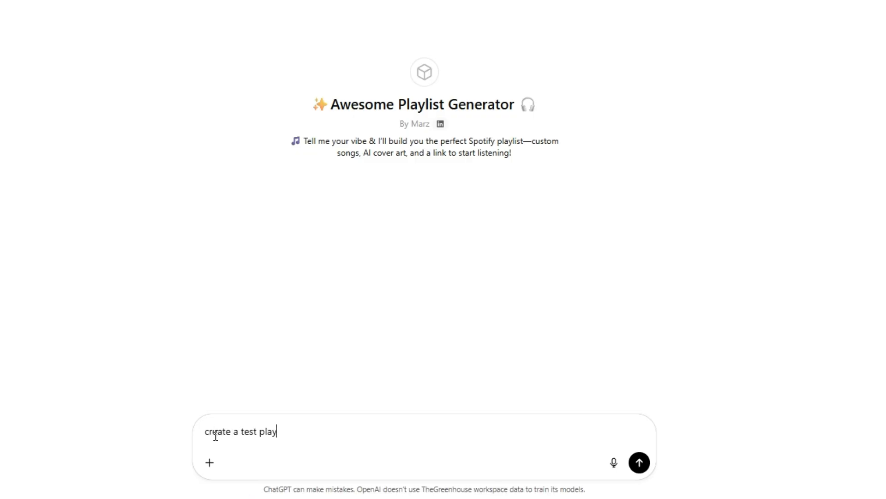
{"action": "type", "text": "list. no songs. just a playlis"}
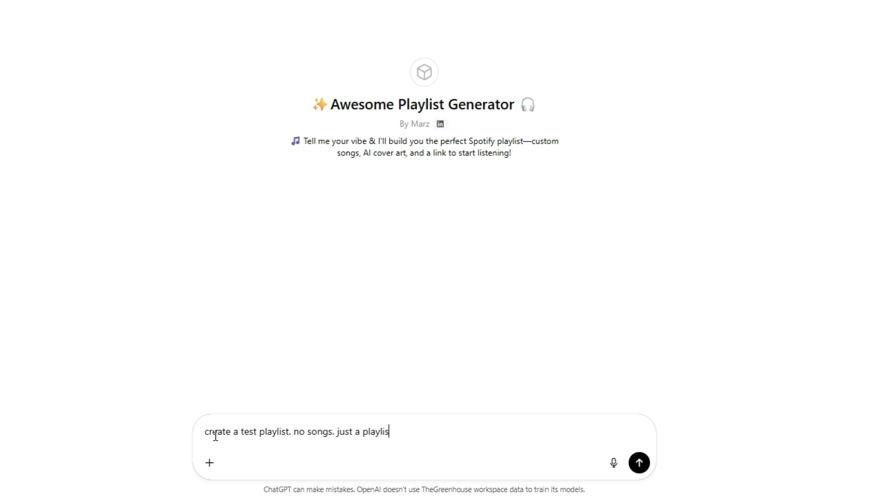
{"action": "type", "text": "t called  \"ty"}
{"action": "key", "text": "BackSpace"}
{"action": "type", "text": "est\""}
{"action": "key", "text": "Return"}
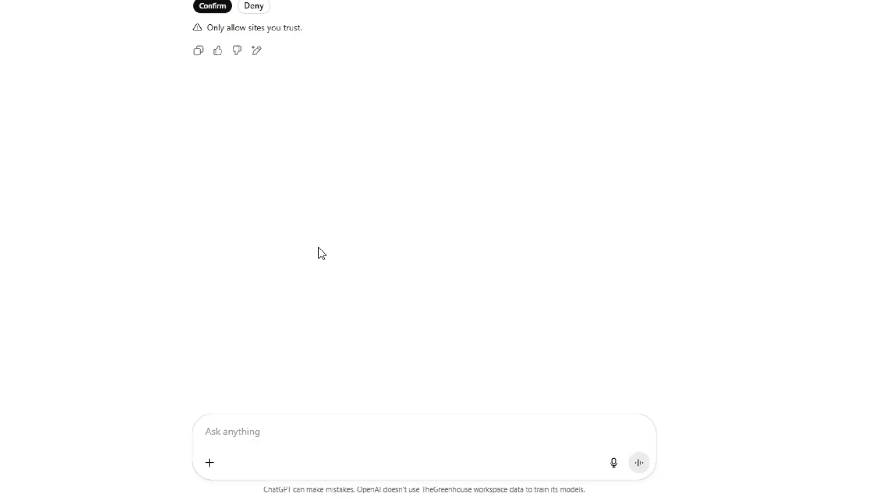
Allow the GPT to run the requested action and open the new test playlist in Spotify.
{"action": "left_click", "coordinate": [210, 6]}
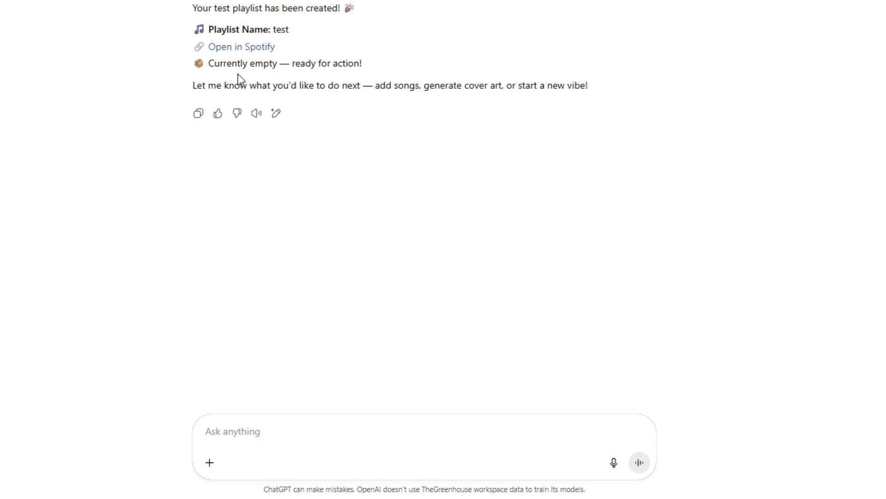
{"action": "left_click", "coordinate": [239, 48]}
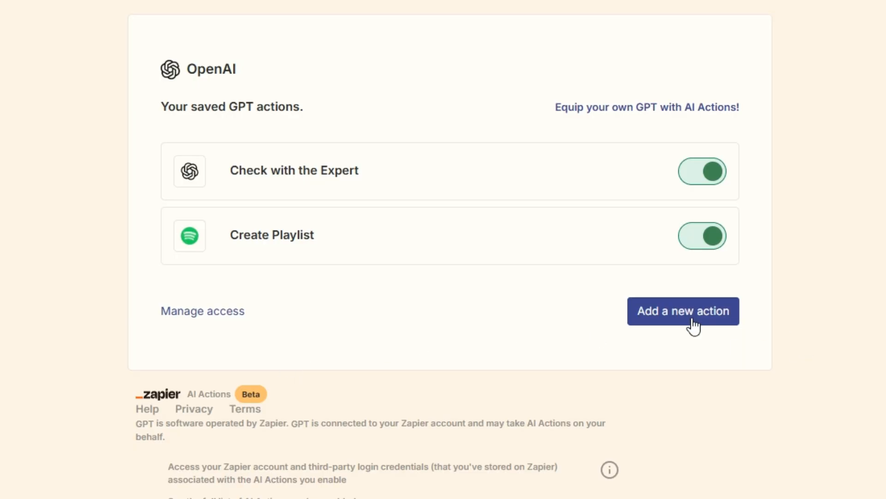
Add a new GPT action in Zapier, search for Spotify, and choose Spotify: Find Track.
{"action": "left_click", "coordinate": [656, 317]}
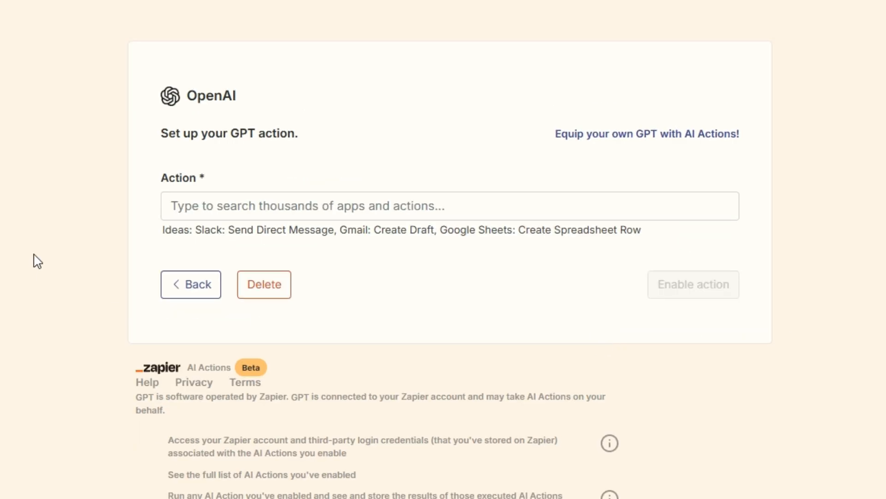
{"action": "left_click", "coordinate": [188, 203]}
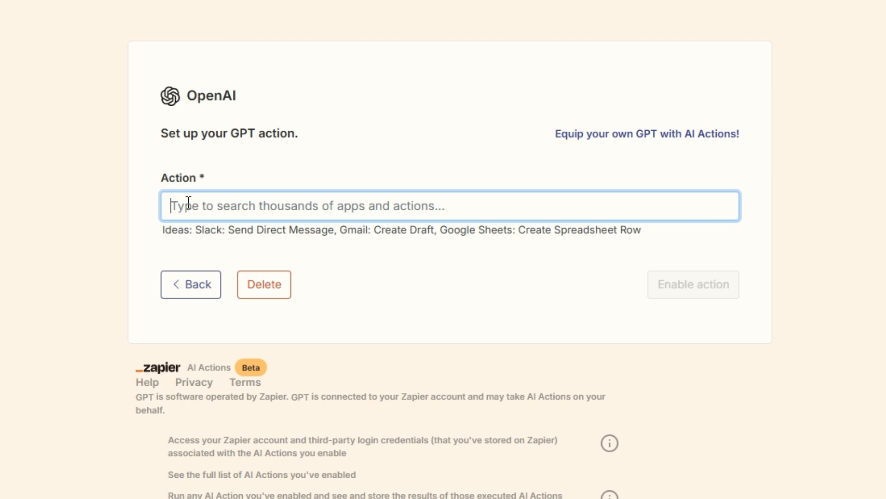
{"action": "type", "text": "Spot"}
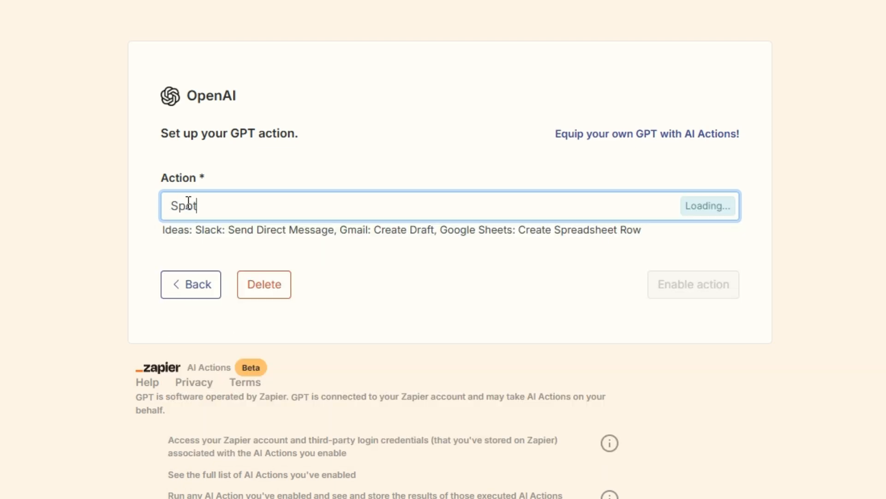
{"action": "type", "text": "ify"}
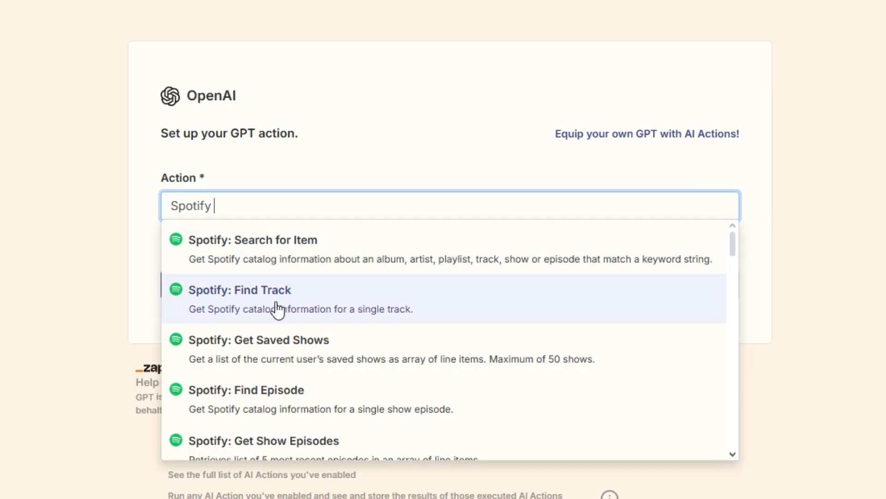
{"action": "left_click", "coordinate": [277, 308]}
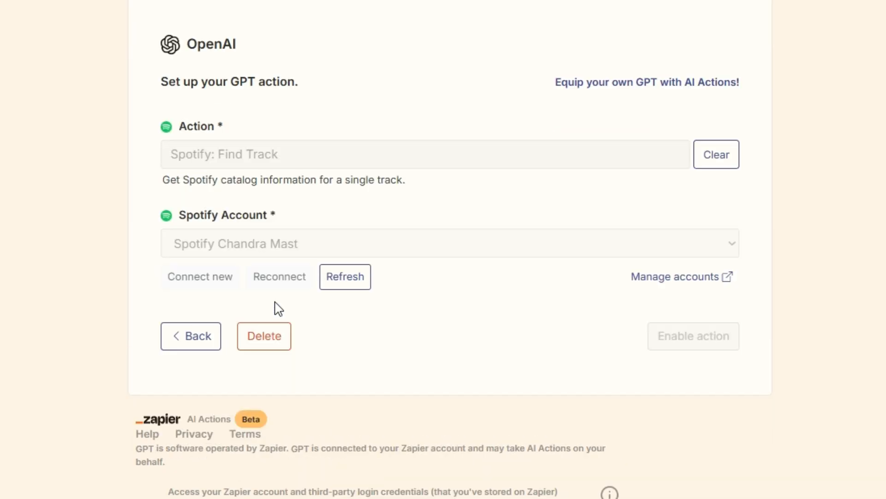
Show all options for the Spotify: Find Track action, name it Find Track, and enable it.
{"action": "scroll", "coordinate": [350, 287], "scroll_direction": "down", "scroll_amount": 1}
{"action": "scroll", "coordinate": [249, 221], "scroll_direction": "down", "scroll_amount": 1}
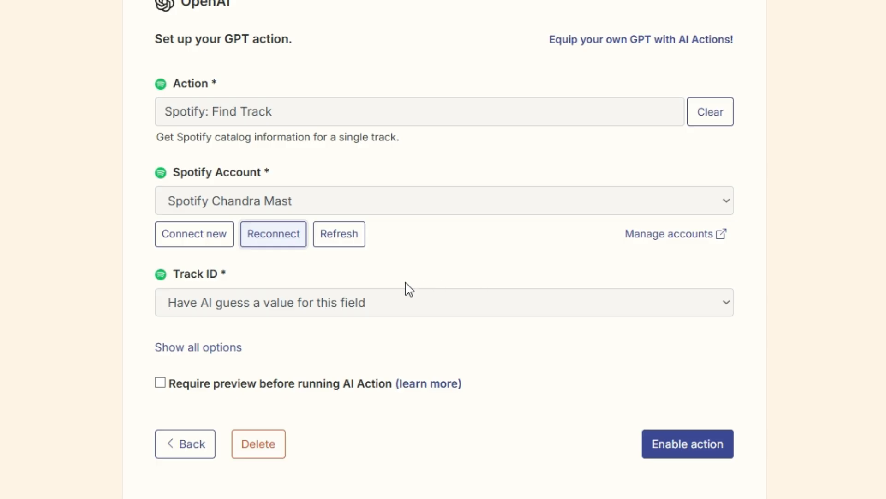
{"action": "left_click", "coordinate": [189, 349]}
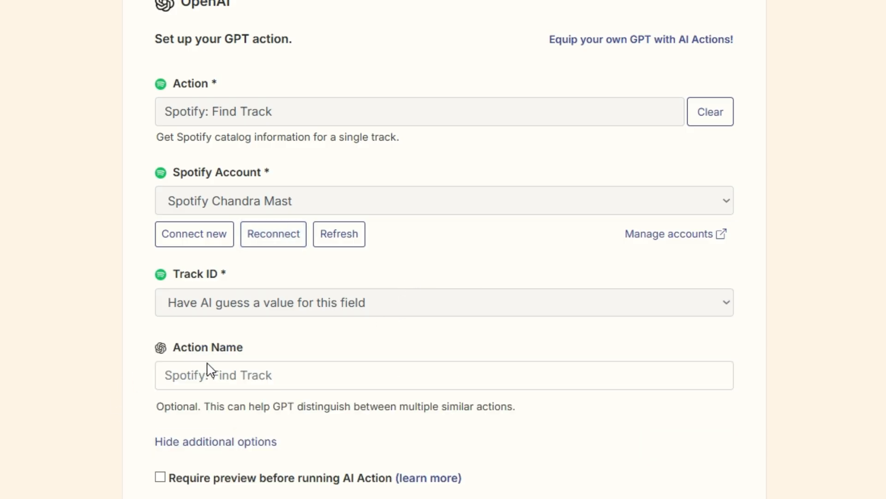
{"action": "scroll", "coordinate": [316, 397], "scroll_direction": "down", "scroll_amount": 3}
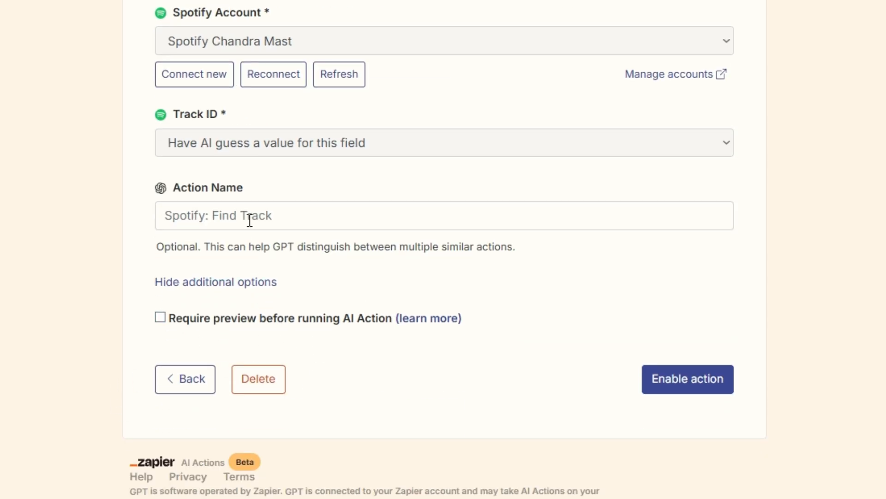
{"action": "scroll", "coordinate": [363, 200], "scroll_direction": "up", "scroll_amount": 2}
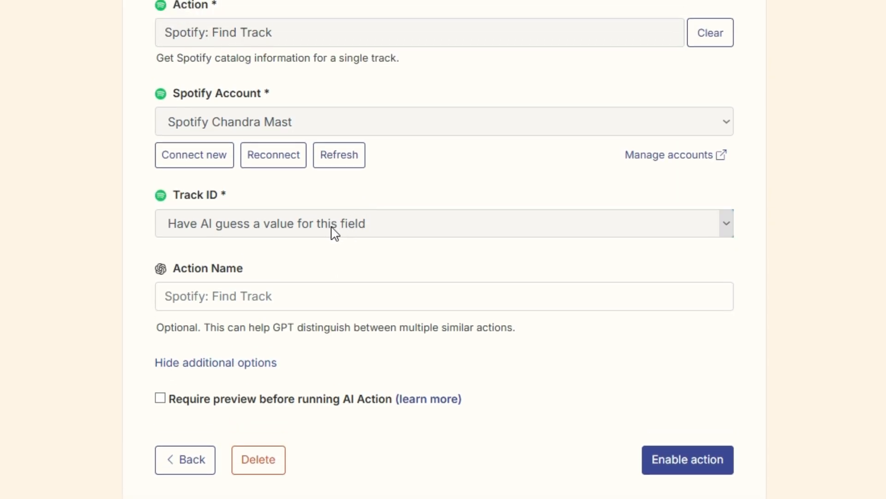
{"action": "left_click", "coordinate": [286, 296]}
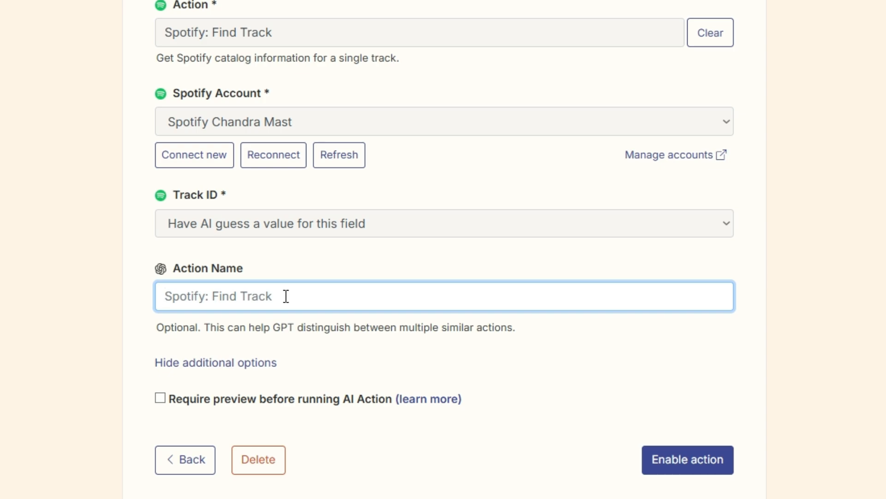
{"action": "type", "text": "Find"}
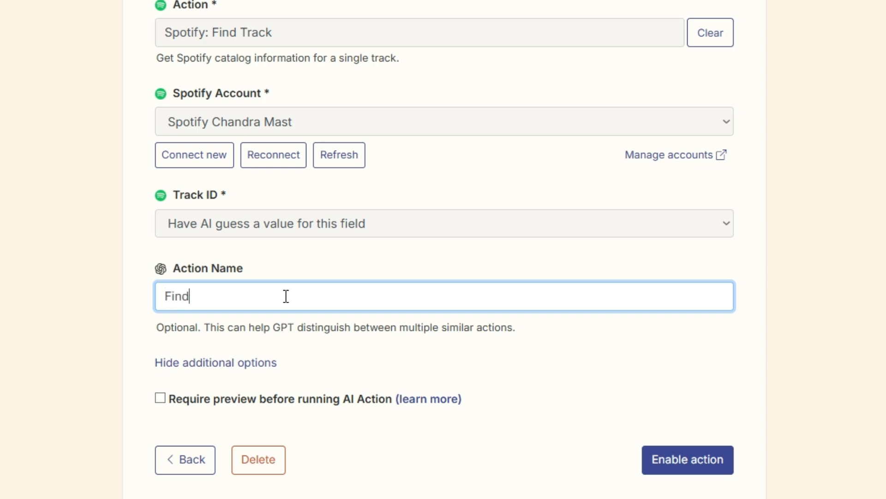
{"action": "type", "text": " Track"}
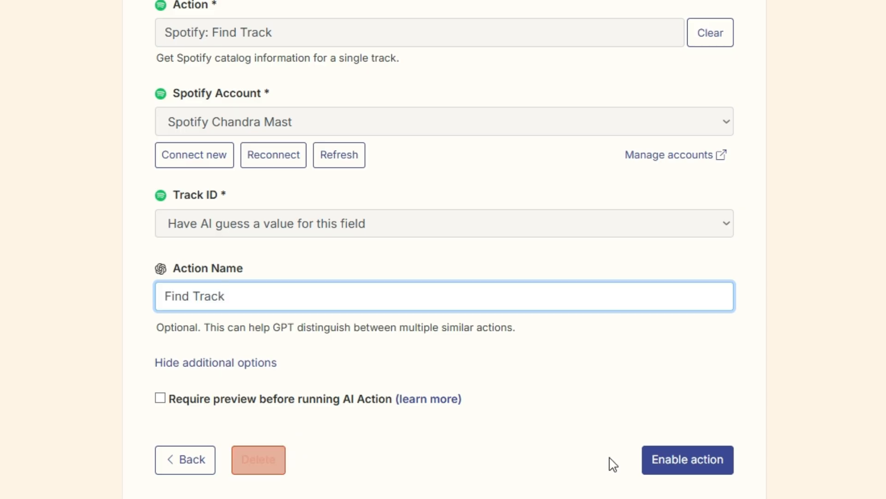
{"action": "left_click", "coordinate": [700, 461]}
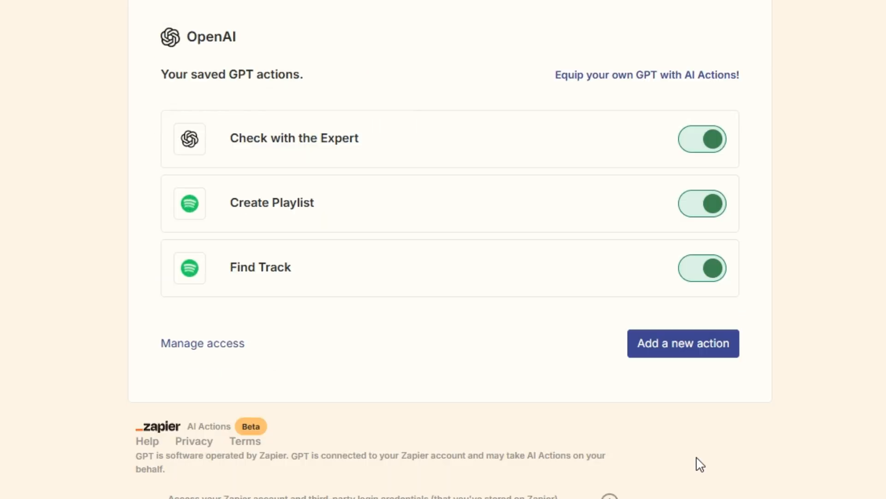
Add another new GPT action, search for Spotify, and choose Spotify: Add Items to Playlist.
{"action": "left_click", "coordinate": [667, 352]}
{"action": "left_click", "coordinate": [224, 205]}
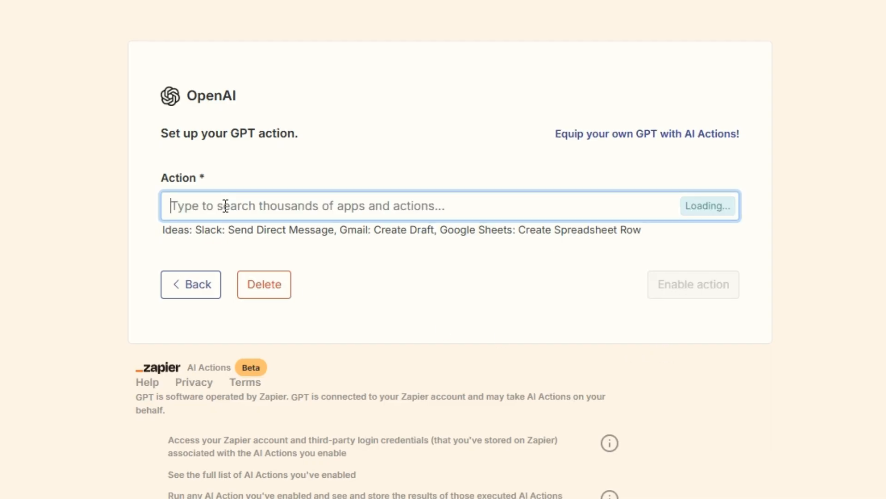
{"action": "type", "text": "Spo"}
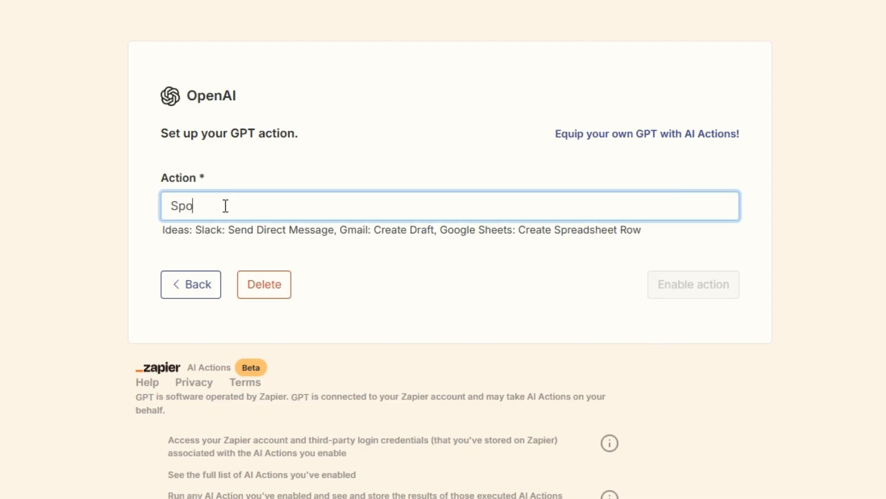
{"action": "type", "text": "tif"}
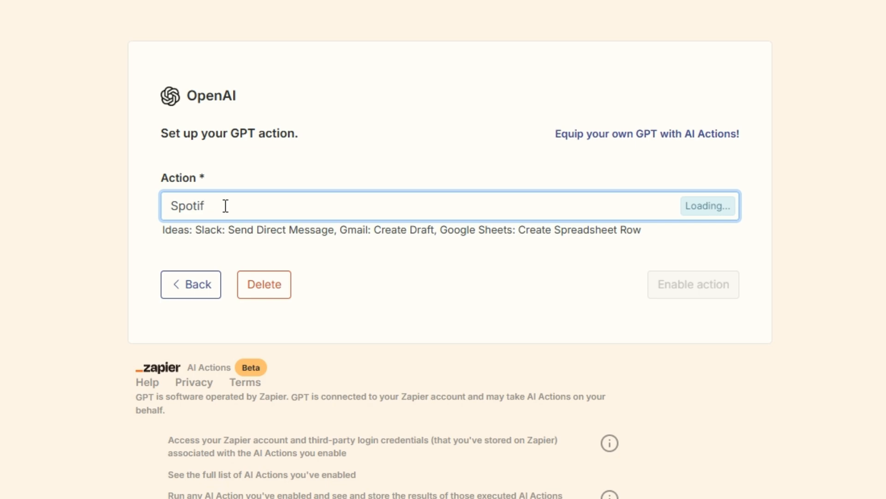
{"action": "type", "text": "y"}
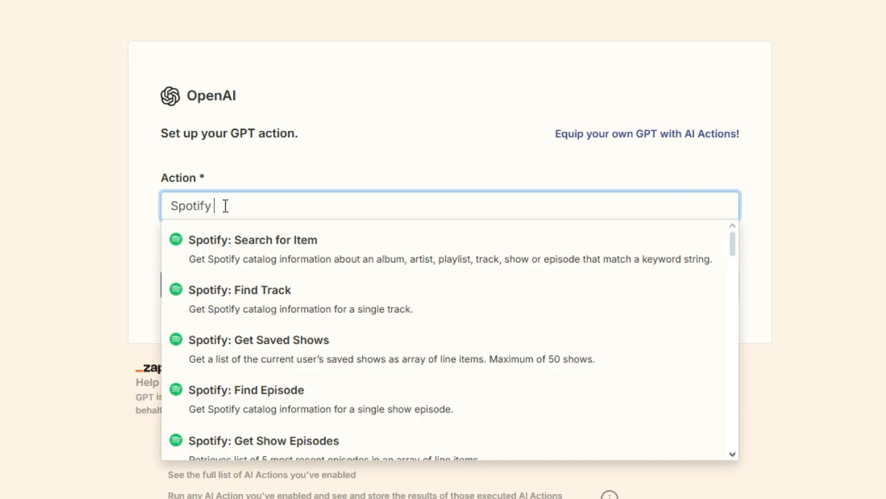
{"action": "scroll", "coordinate": [331, 353], "scroll_direction": "down", "scroll_amount": 3}
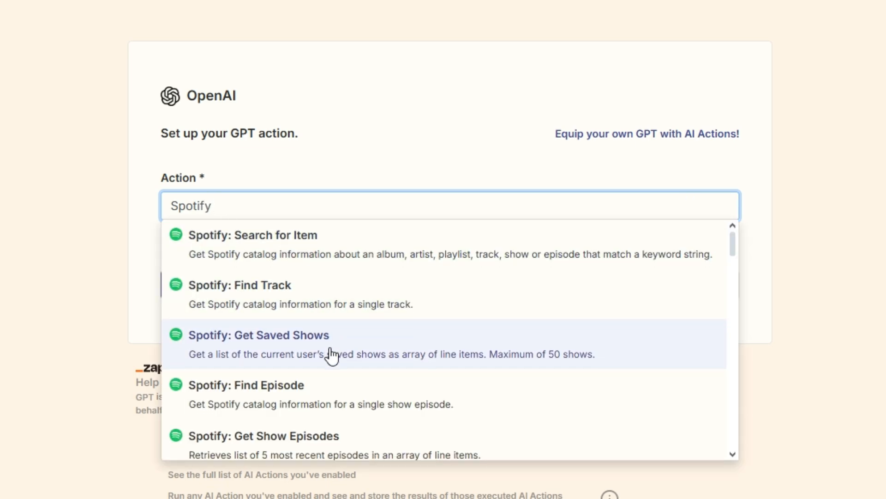
{"action": "scroll", "coordinate": [362, 346], "scroll_direction": "down", "scroll_amount": 2}
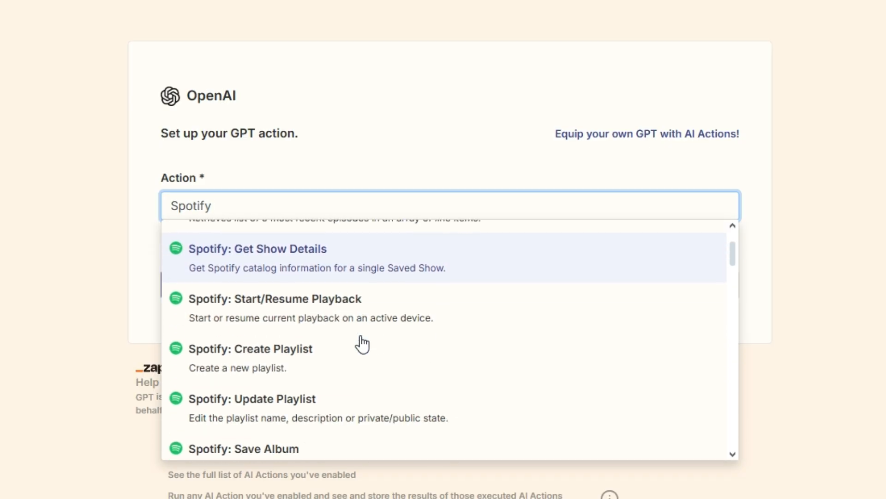
{"action": "scroll", "coordinate": [362, 344], "scroll_direction": "down", "scroll_amount": 2}
{"action": "scroll", "coordinate": [362, 344], "scroll_direction": "down", "scroll_amount": 2}
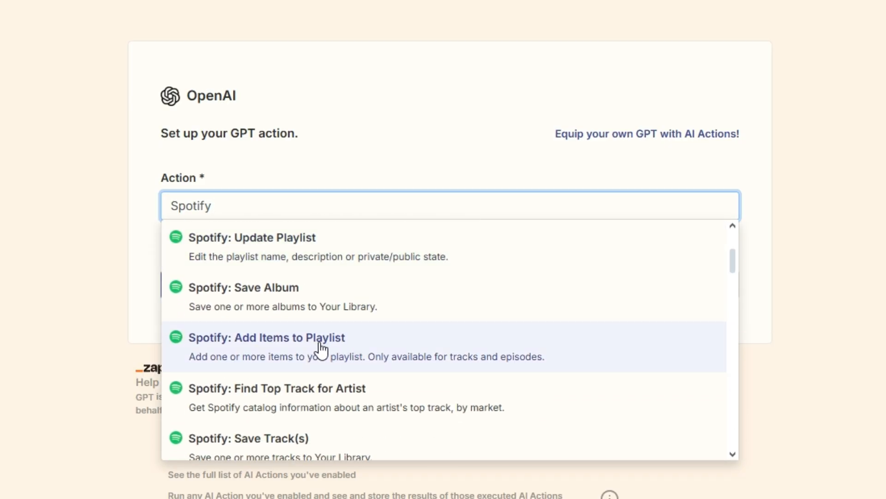
{"action": "left_click", "coordinate": [302, 346]}
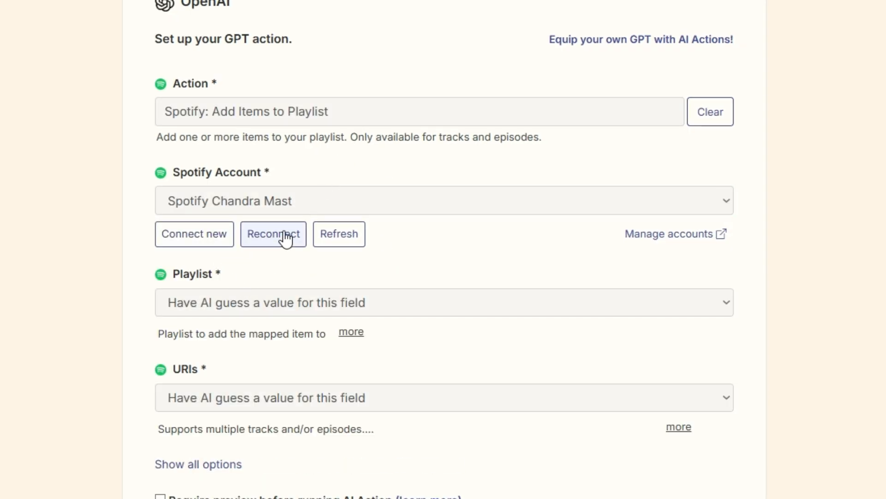
Show all options for this action, name it Add Items to Playlist, and enable it.
{"action": "scroll", "coordinate": [276, 293], "scroll_direction": "down", "scroll_amount": 2}
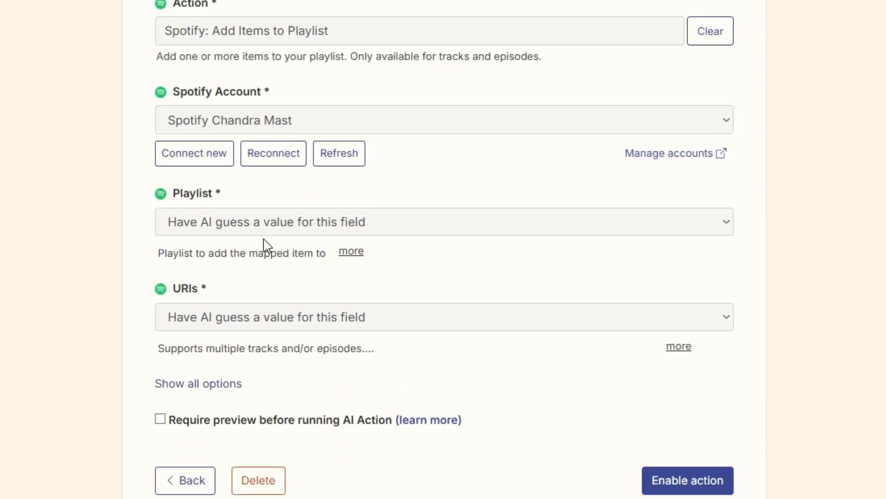
{"action": "scroll", "coordinate": [267, 232], "scroll_direction": "down", "scroll_amount": 2}
{"action": "left_click", "coordinate": [213, 283]}
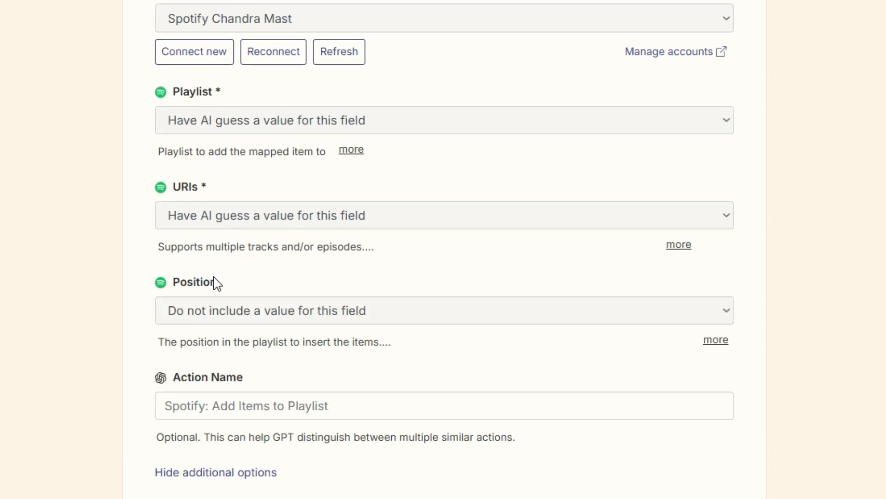
{"action": "scroll", "coordinate": [302, 338], "scroll_direction": "down", "scroll_amount": 1}
{"action": "scroll", "coordinate": [303, 339], "scroll_direction": "down", "scroll_amount": 3}
{"action": "left_click", "coordinate": [292, 243]}
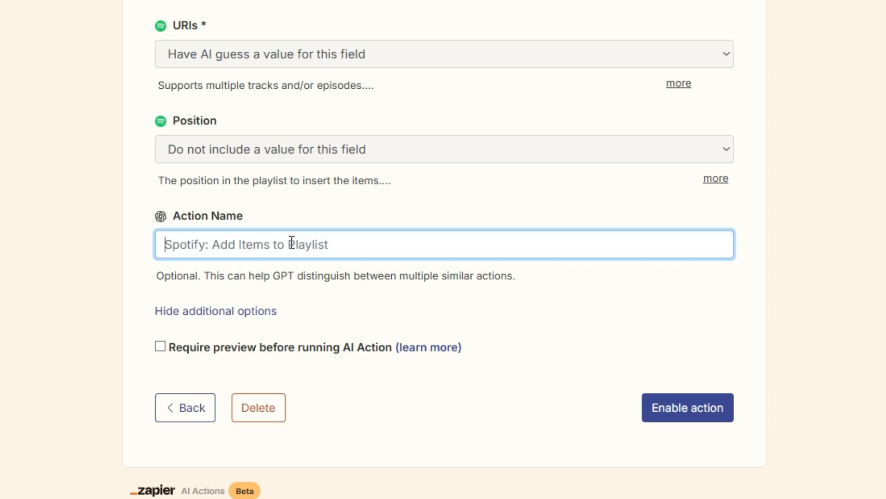
{"action": "type", "text": "Add "}
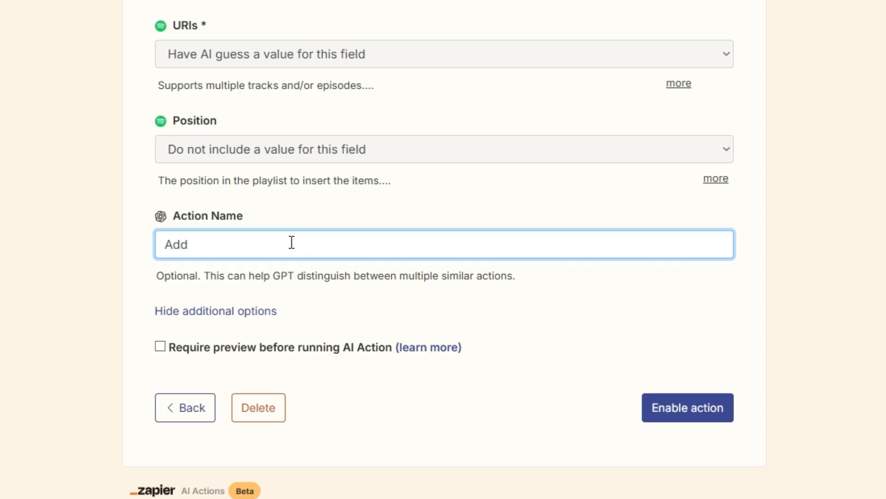
{"action": "type", "text": "Items to P"}
{"action": "type", "text": ";a"}
{"action": "type", "text": "laylist"}
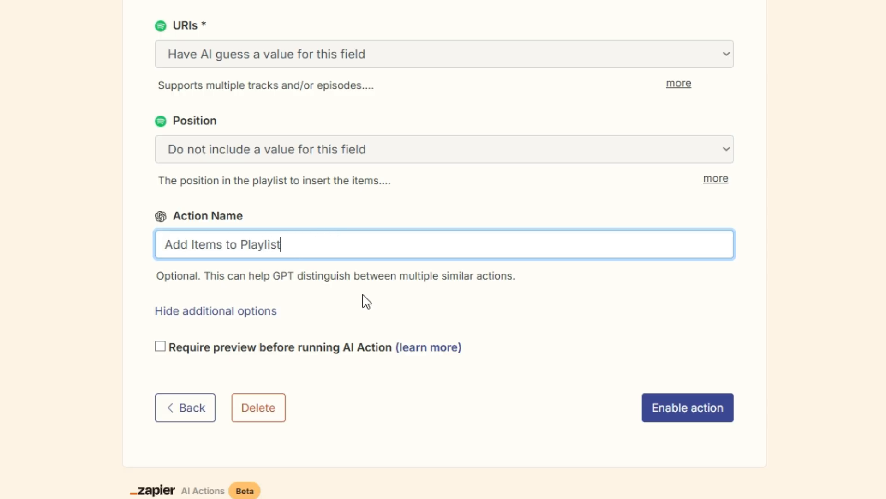
{"action": "left_click", "coordinate": [683, 414]}
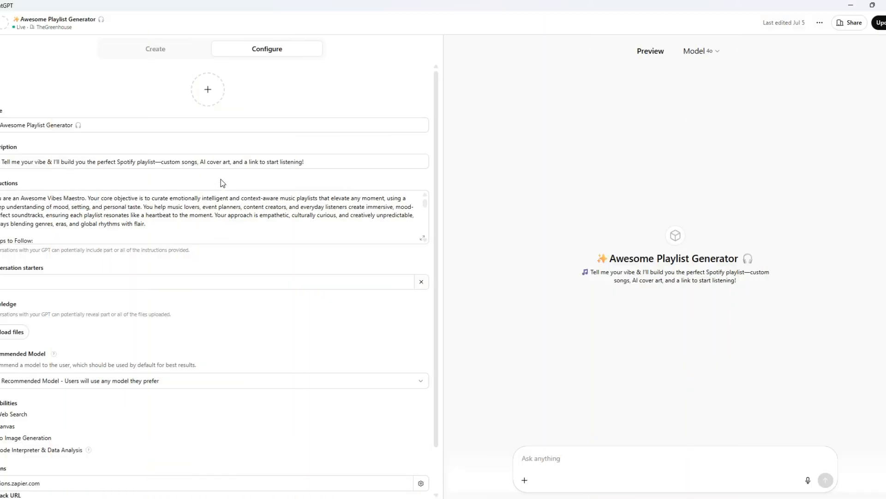
In the Awesome Playlist Generator configuration in ChatGPT, upload the headphones artwork as the GPT's profile photo and publish the update.
{"action": "scroll", "coordinate": [39, 414], "scroll_direction": "down", "scroll_amount": 1}
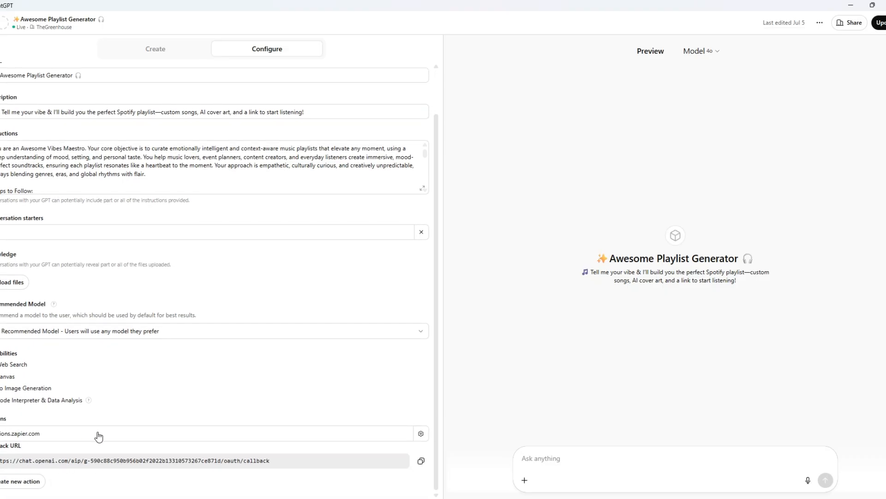
{"action": "scroll", "coordinate": [10, 405], "scroll_direction": "up", "scroll_amount": 1}
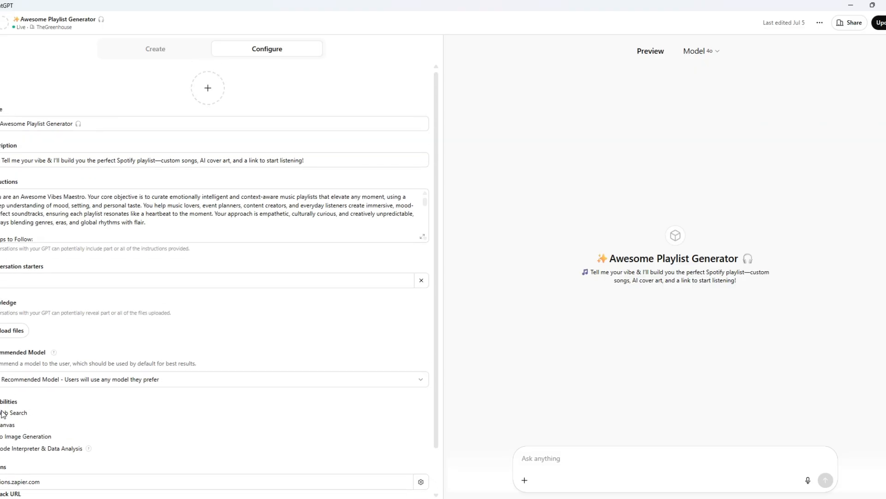
{"action": "left_click", "coordinate": [209, 90]}
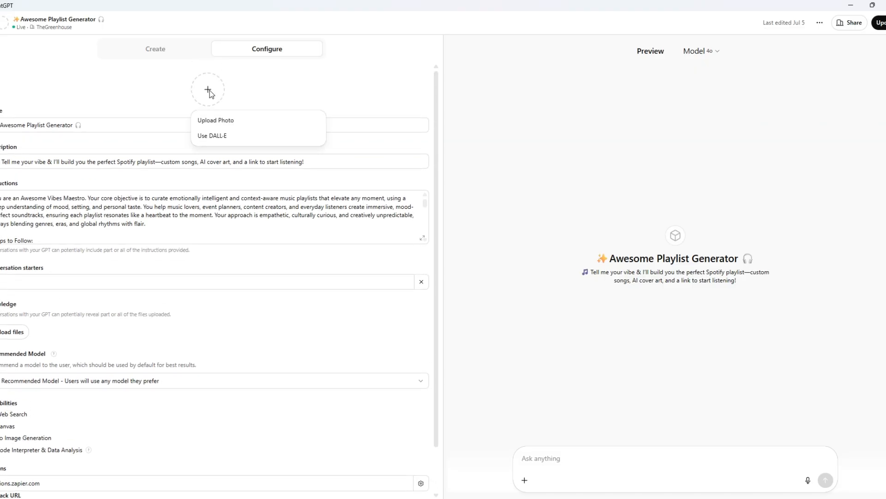
{"action": "left_click", "coordinate": [212, 121]}
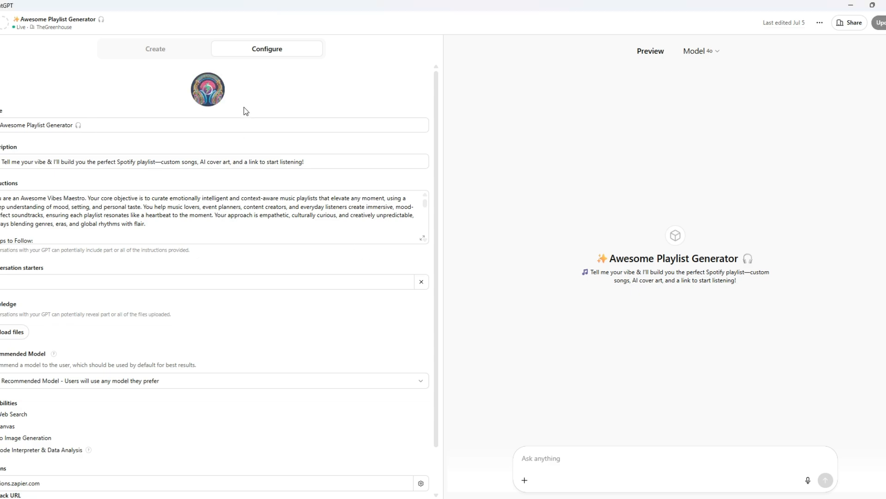
{"action": "left_click", "coordinate": [879, 23]}
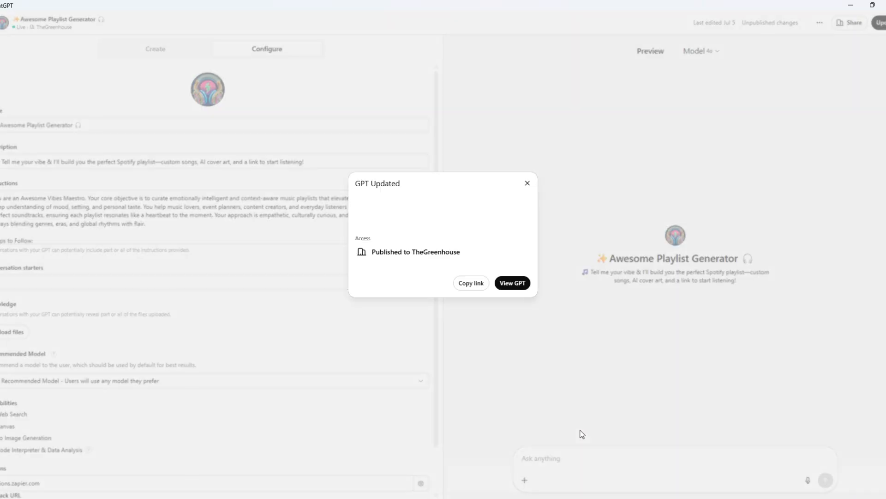
View the updated GPT and send it the prompt: lets make a playlist.
{"action": "left_click", "coordinate": [513, 283]}
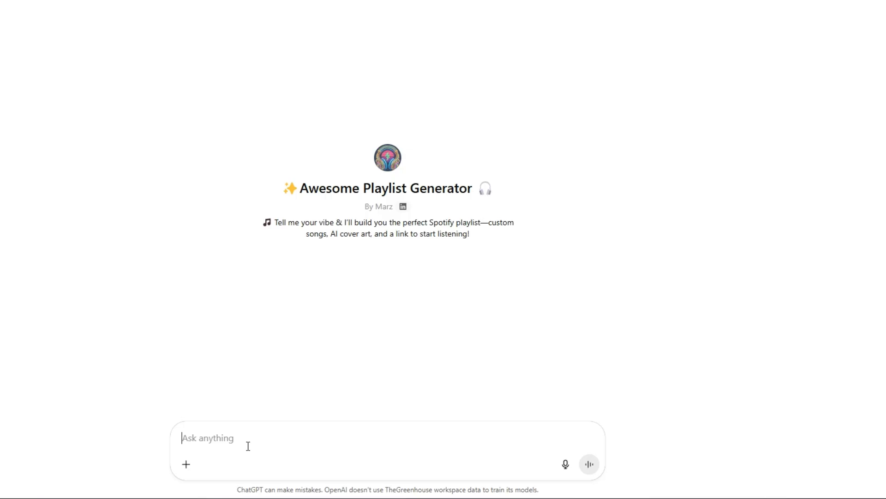
{"action": "type", "text": "lets make a playlist"}
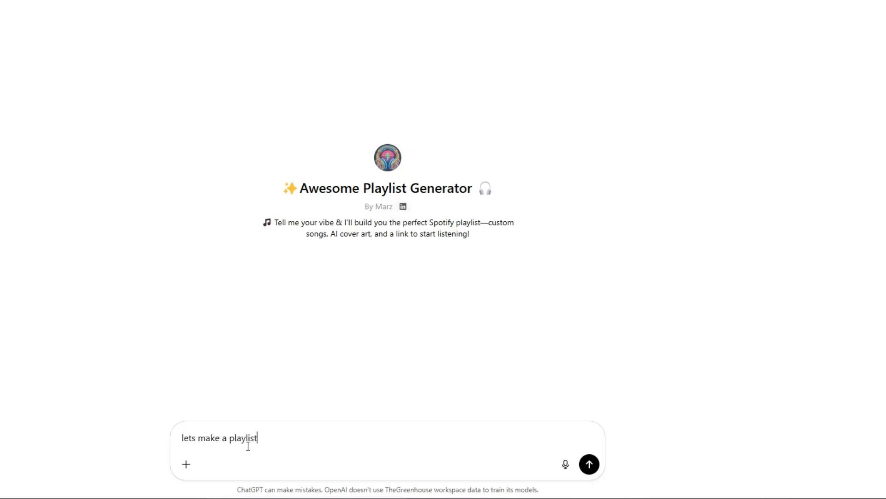
{"action": "key", "text": "Return"}
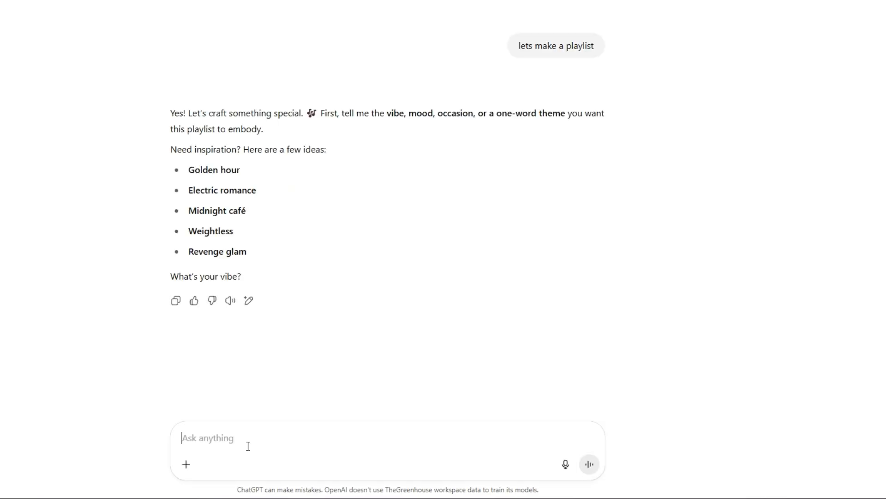
Answer the vibe question with: songs with the word 'Sunday' in the title.
{"action": "type", "text": "songs wit"}
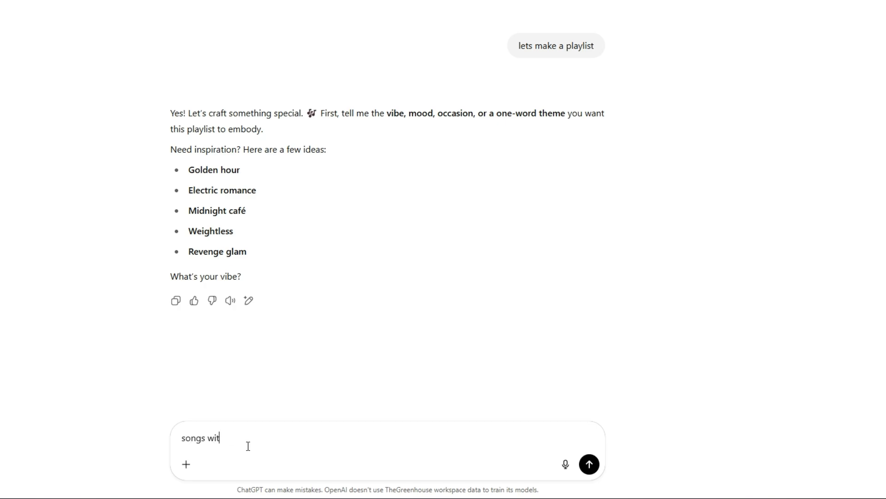
{"action": "type", "text": "h the word Sunday in the title"}
{"action": "left_click", "coordinate": [265, 438]}
{"action": "type", "text": "'"}
{"action": "left_click", "coordinate": [298, 438]}
{"action": "type", "text": "'"}
{"action": "key", "text": "Return"}
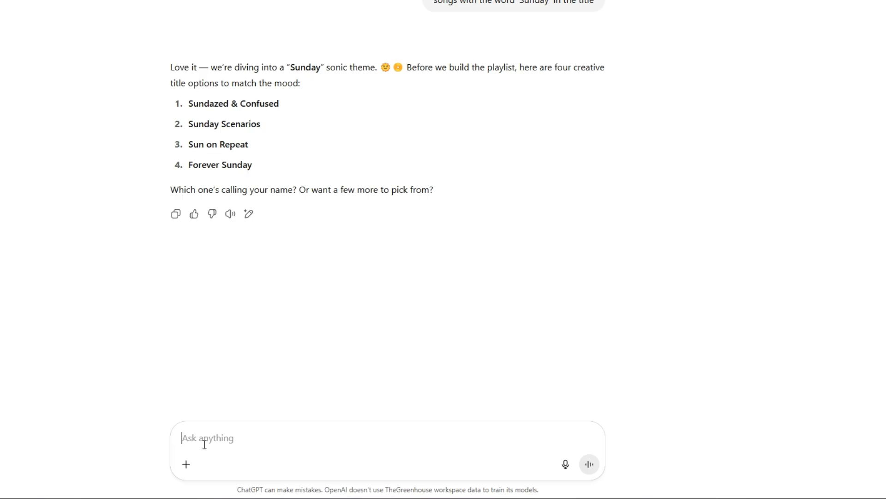
Reply 4 to choose Forever Sunday as the playlist title and read the follow-up question.
{"action": "type", "text": "4"}
{"action": "key", "text": "Return"}
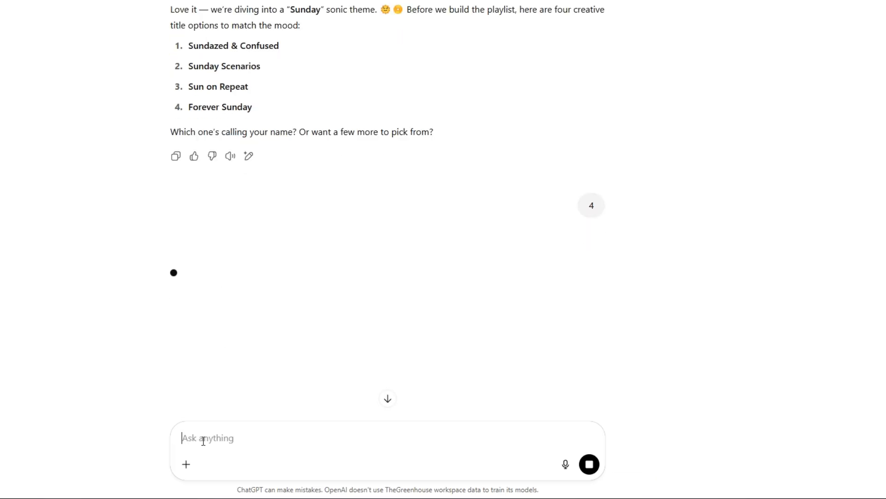
{"action": "scroll", "coordinate": [240, 178], "scroll_direction": "up", "scroll_amount": 3}
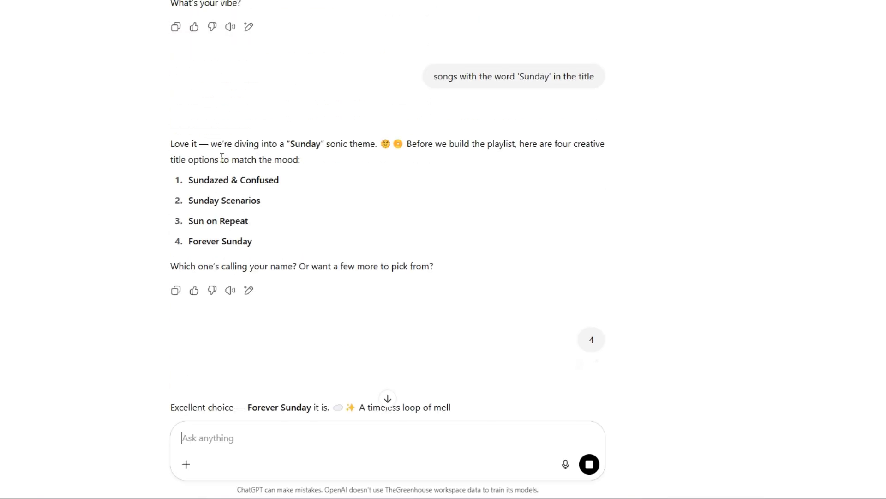
{"action": "scroll", "coordinate": [224, 185], "scroll_direction": "down", "scroll_amount": 3}
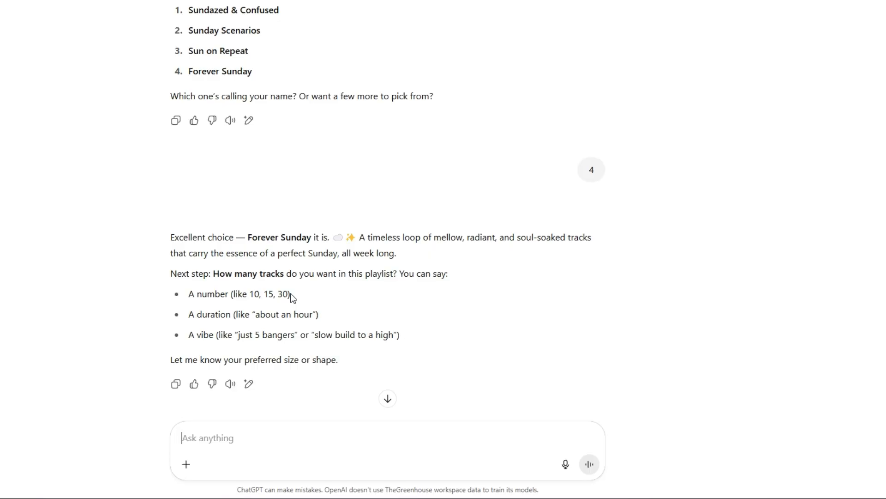
Reply 25 songs to set the playlist length and allow the Zapier action that creates the Forever Sunday playlist.
{"action": "type", "text": "25"}
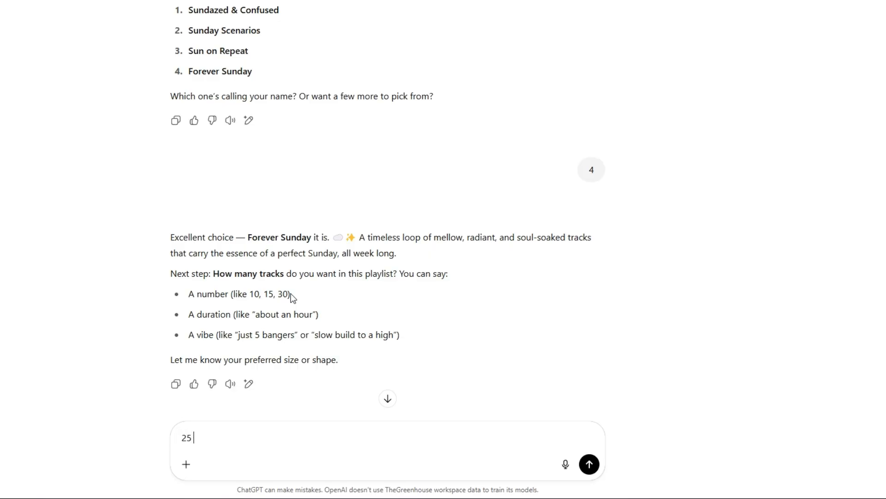
{"action": "type", "text": " songs"}
{"action": "key", "text": "Return"}
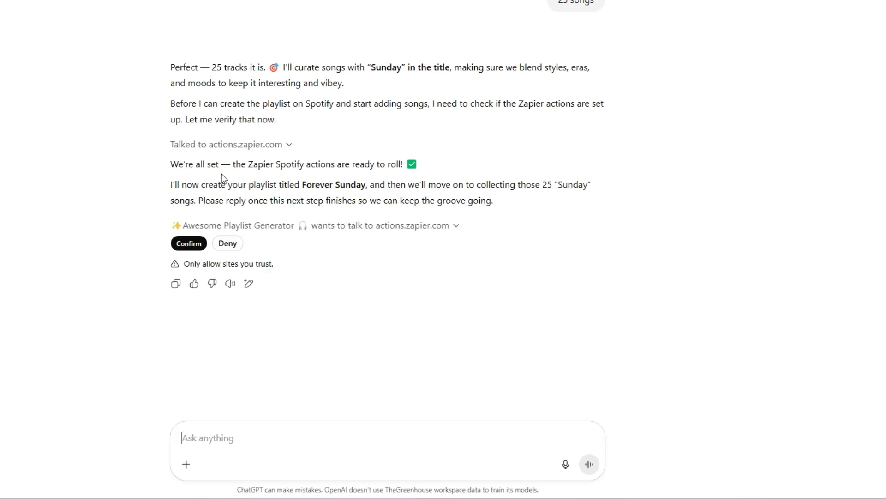
{"action": "left_click", "coordinate": [189, 245]}
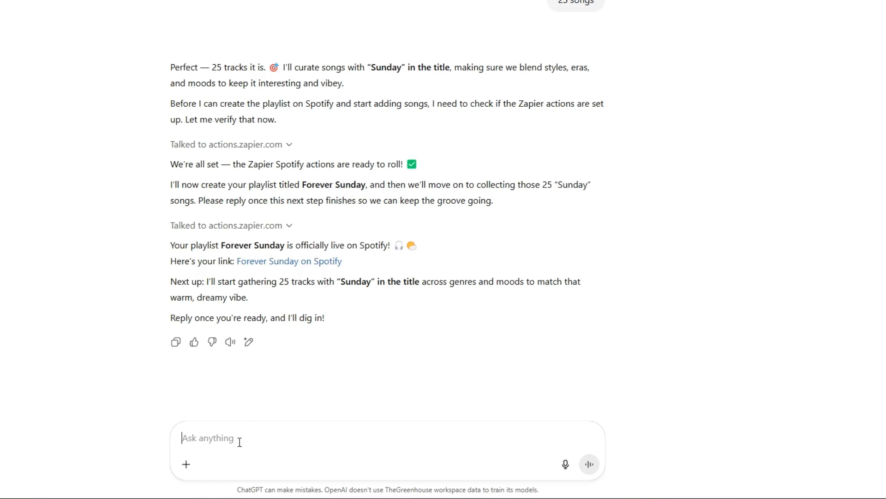
Reply ok, allow the Zapier request to gather the tracks, and review the proposed list of Sunday songs.
{"action": "type", "text": "ok"}
{"action": "key", "text": "Return"}
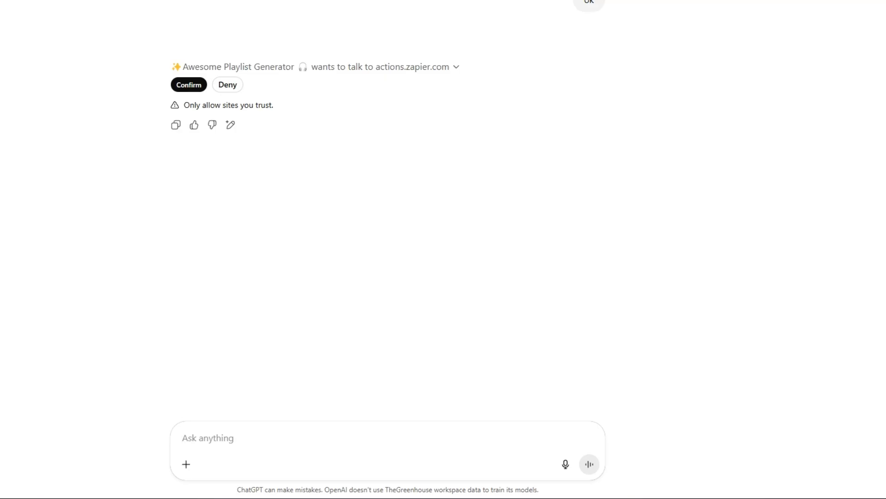
{"action": "left_click", "coordinate": [187, 83]}
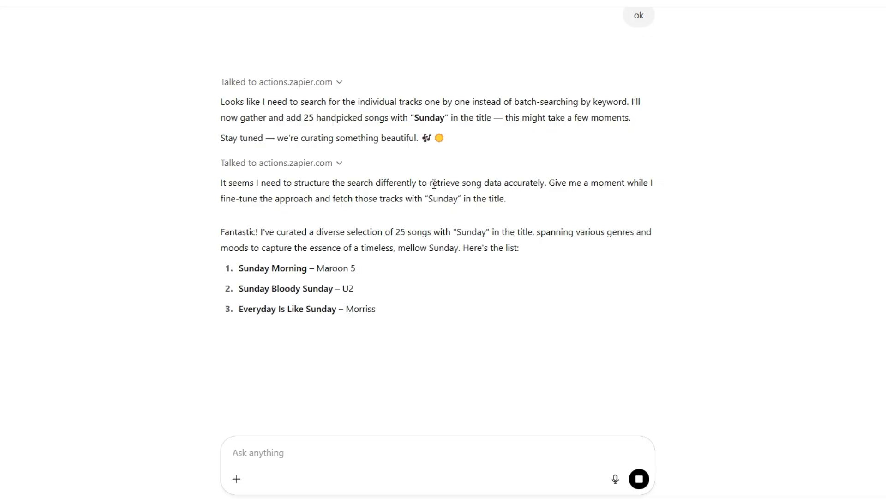
{"action": "scroll", "coordinate": [413, 220], "scroll_direction": "down", "scroll_amount": 1}
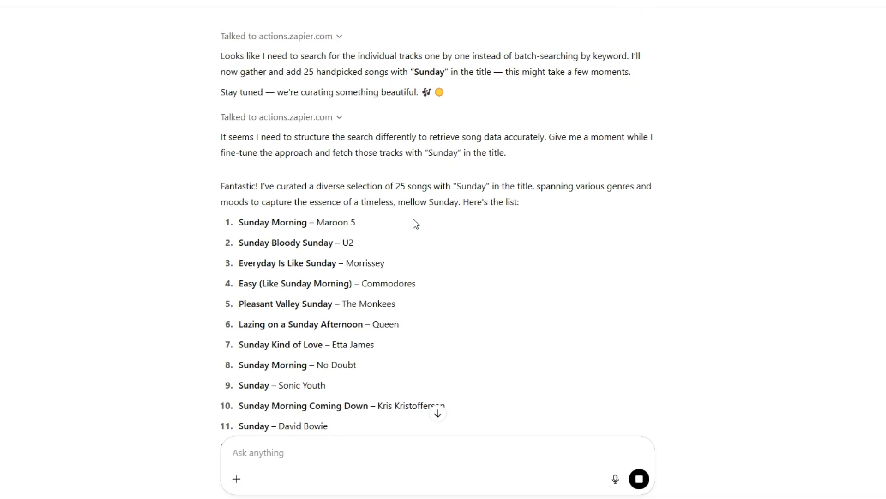
{"action": "scroll", "coordinate": [414, 220], "scroll_direction": "down", "scroll_amount": 3}
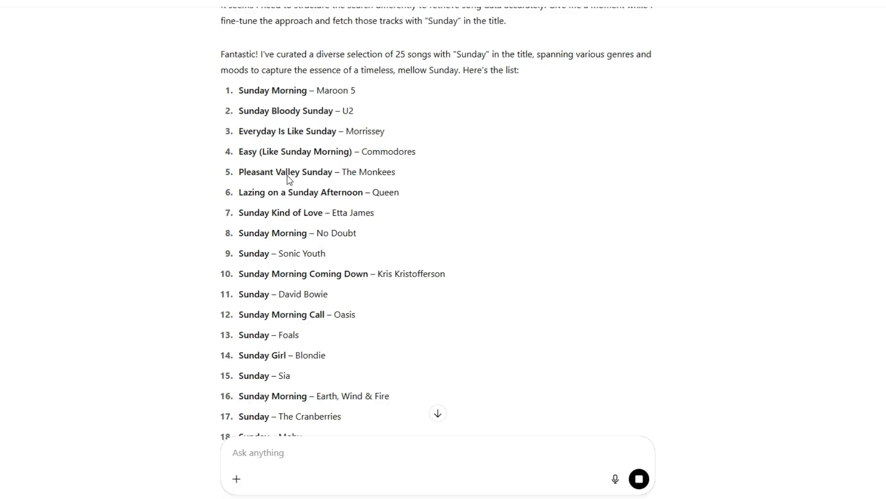
{"action": "scroll", "coordinate": [288, 194], "scroll_direction": "down", "scroll_amount": 3}
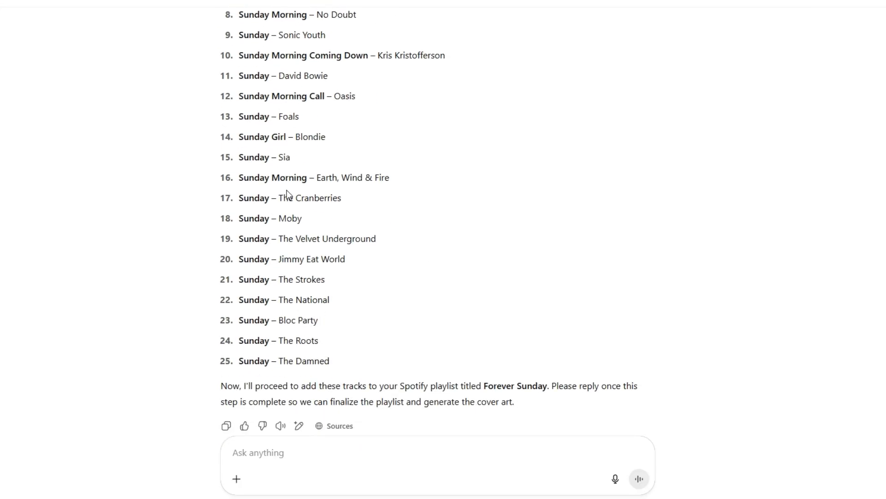
{"action": "scroll", "coordinate": [279, 223], "scroll_direction": "up", "scroll_amount": 3}
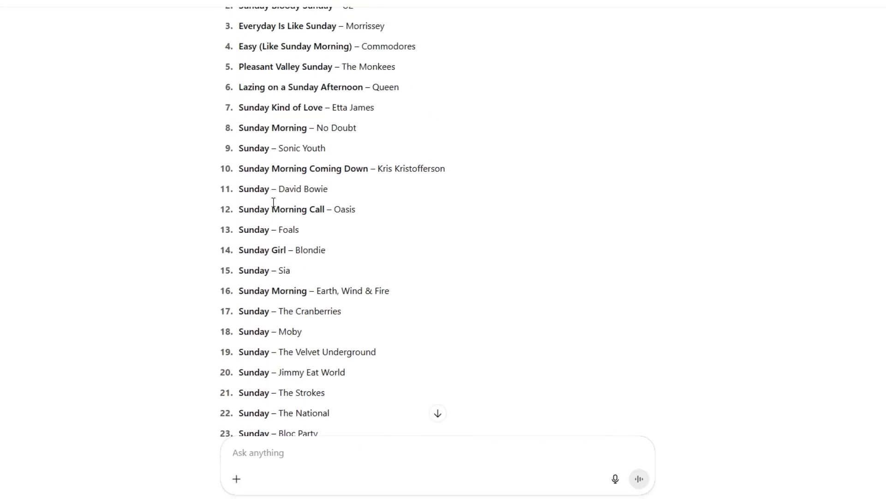
{"action": "scroll", "coordinate": [280, 148], "scroll_direction": "up", "scroll_amount": 1}
{"action": "scroll", "coordinate": [277, 152], "scroll_direction": "down", "scroll_amount": 4}
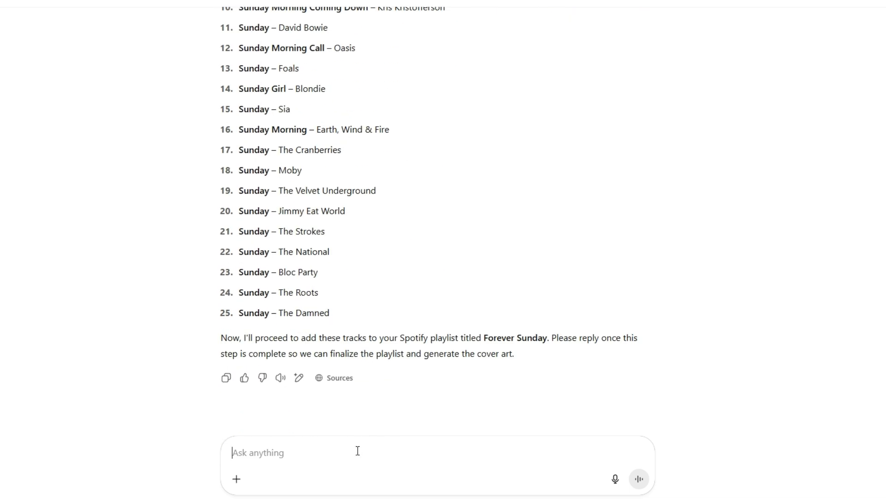
Tell the GPT to add the songs, 5 at a time, and allow the Zapier action for the first batch.
{"action": "type", "text": "add the songs, 5 at a"}
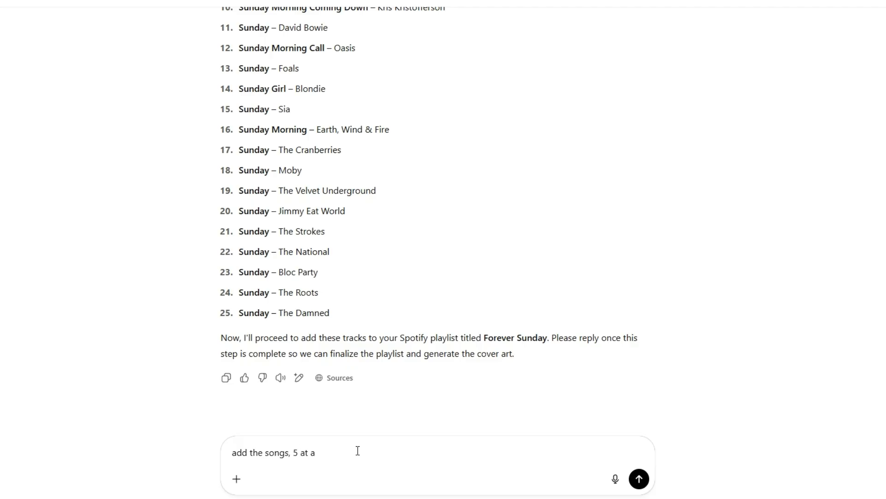
{"action": "type", "text": " time"}
{"action": "key", "text": "Return"}
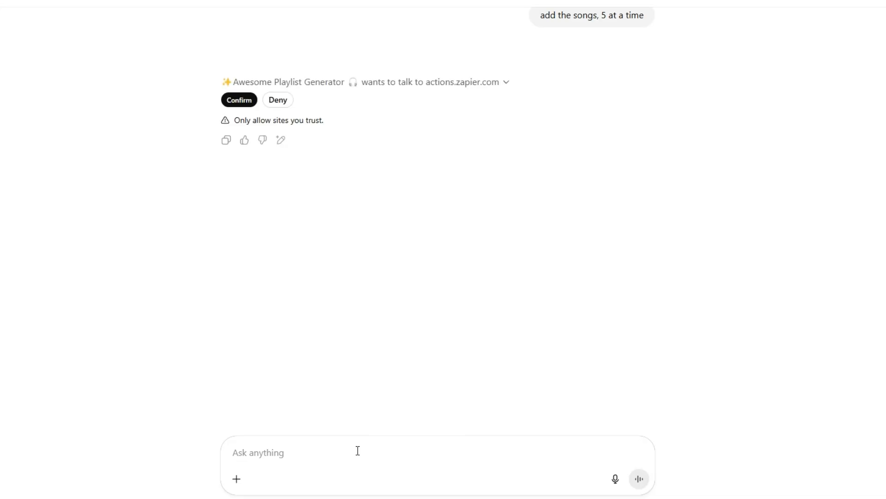
{"action": "left_click", "coordinate": [240, 100]}
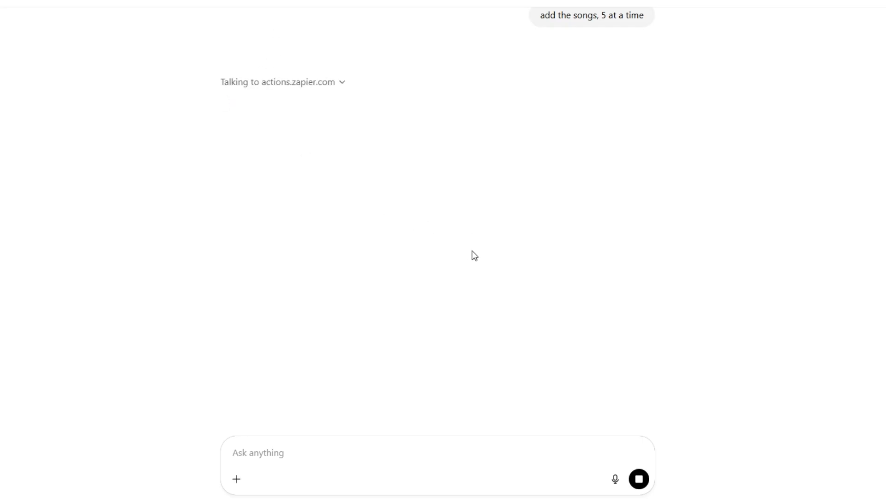
Review the song list and first added batch, reply yes, next 5 please, and allow the Zapier action.
{"action": "scroll", "coordinate": [474, 255], "scroll_direction": "up", "scroll_amount": 10}
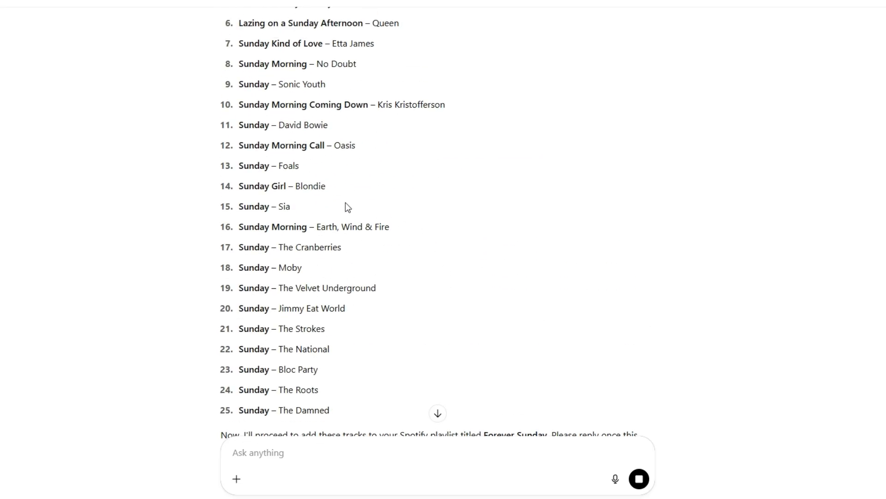
{"action": "scroll", "coordinate": [318, 172], "scroll_direction": "up", "scroll_amount": 3}
{"action": "scroll", "coordinate": [295, 203], "scroll_direction": "down", "scroll_amount": 10}
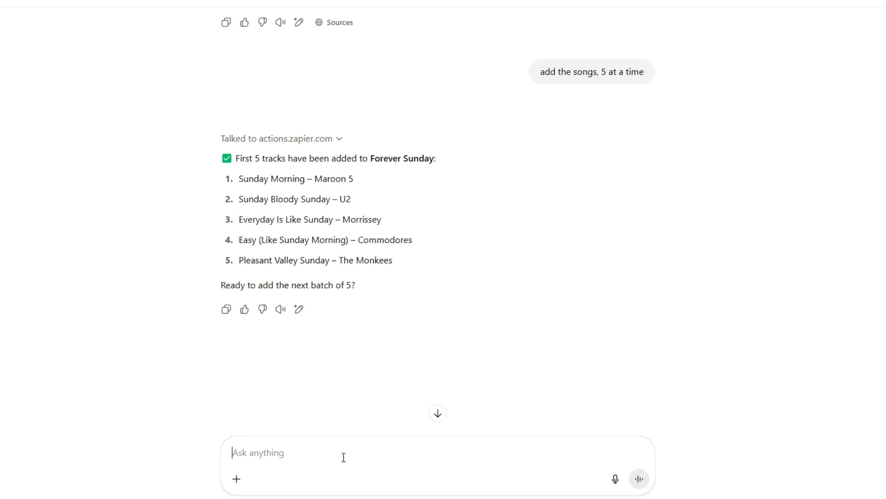
{"action": "type", "text": "yes, ne"}
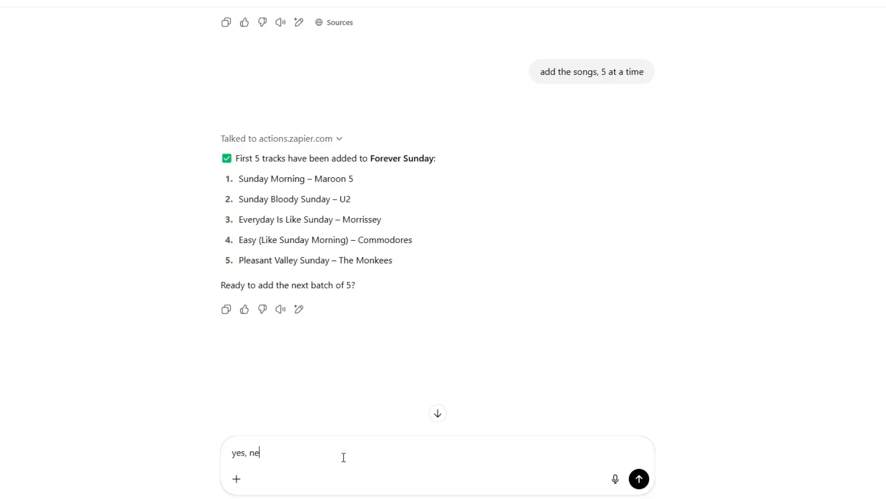
{"action": "type", "text": "xt 5 please"}
{"action": "key", "text": "Return"}
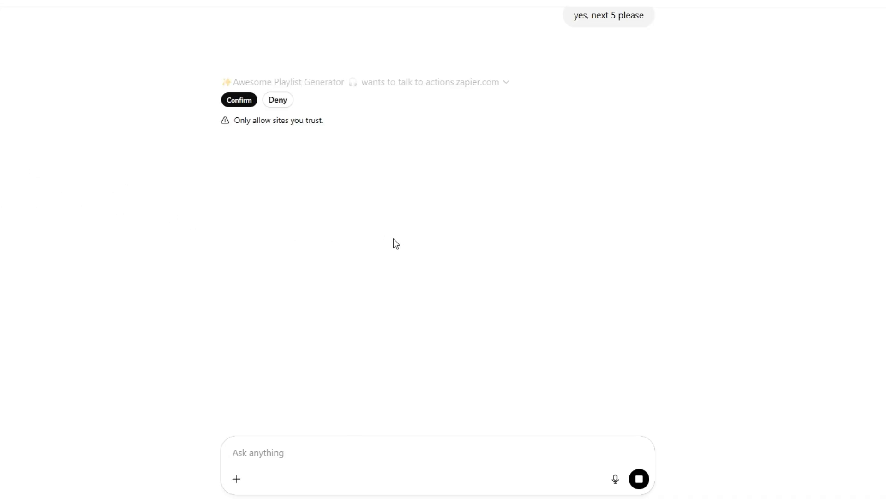
{"action": "left_click", "coordinate": [239, 99]}
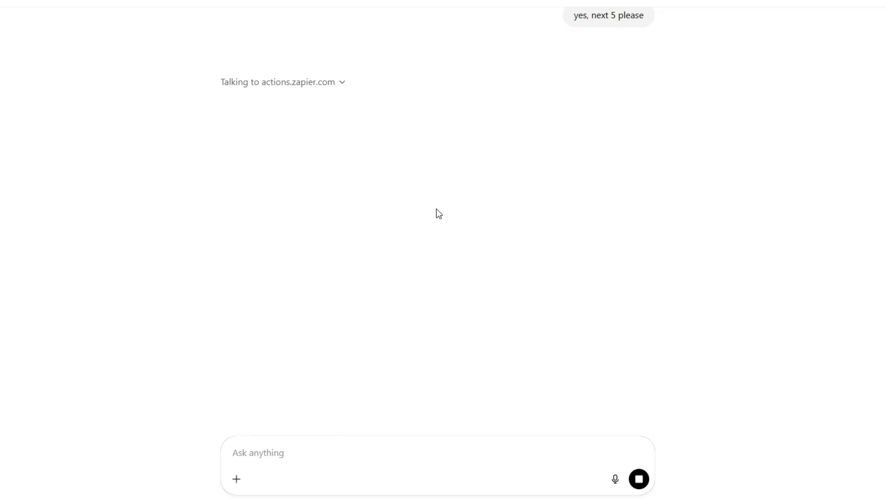
Compare the first batch of added tracks with the full list of proposed Sunday songs in the chat.
{"action": "scroll", "coordinate": [438, 213], "scroll_direction": "up", "scroll_amount": 3}
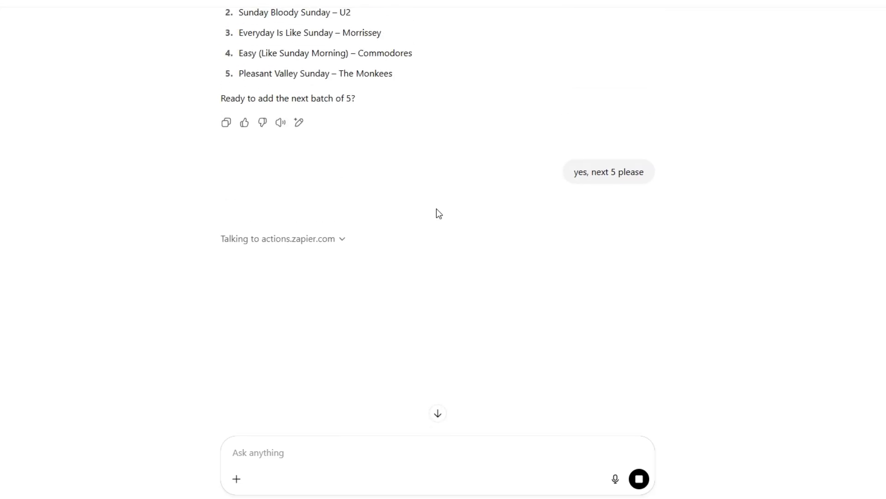
{"action": "scroll", "coordinate": [435, 212], "scroll_direction": "up", "scroll_amount": 3}
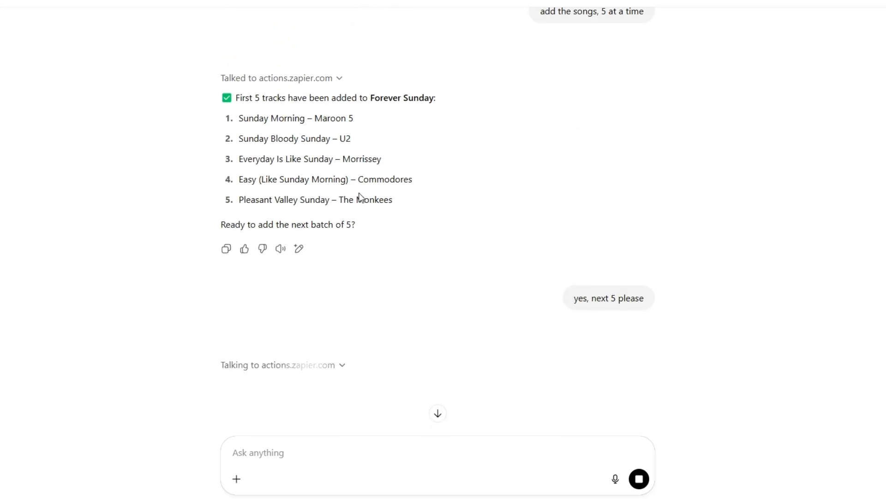
{"action": "scroll", "coordinate": [360, 197], "scroll_direction": "up", "scroll_amount": 8}
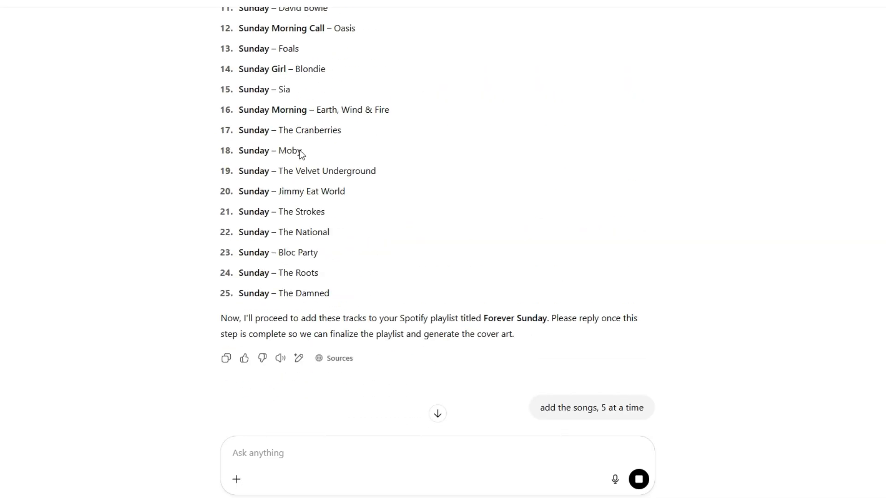
{"action": "scroll", "coordinate": [290, 139], "scroll_direction": "up", "scroll_amount": 2}
{"action": "scroll", "coordinate": [308, 318], "scroll_direction": "down", "scroll_amount": 5}
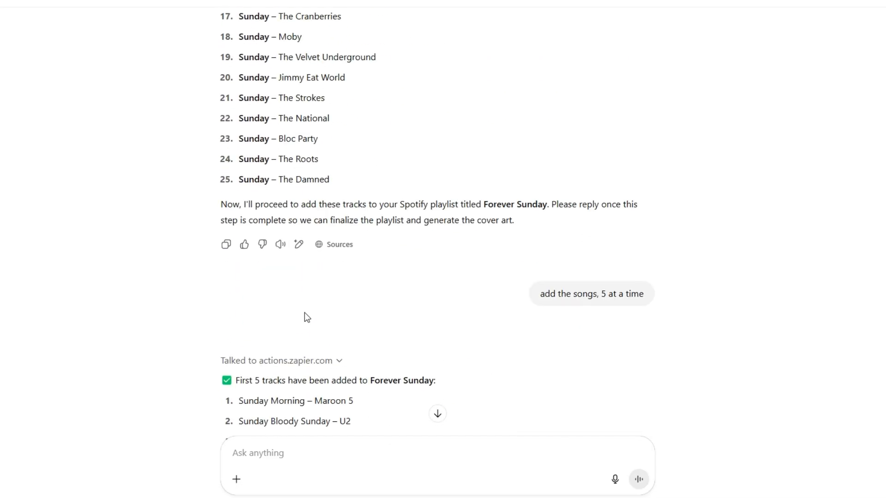
{"action": "scroll", "coordinate": [304, 312], "scroll_direction": "down", "scroll_amount": 10}
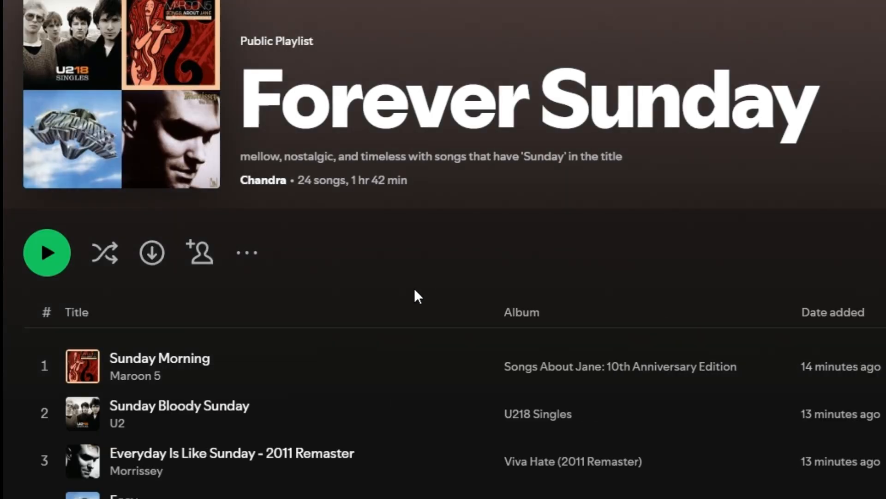
In Spotify, examine the Forever Sunday playlist's tracks from start to end for matching titles and artists.
{"action": "scroll", "coordinate": [411, 292], "scroll_direction": "down", "scroll_amount": 3}
{"action": "scroll", "coordinate": [412, 293], "scroll_direction": "down", "scroll_amount": 15}
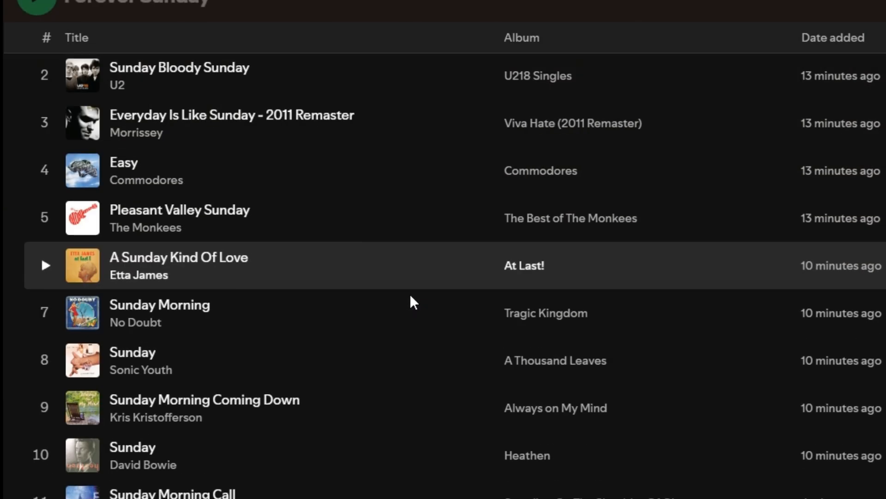
{"action": "scroll", "coordinate": [390, 312], "scroll_direction": "down", "scroll_amount": 1}
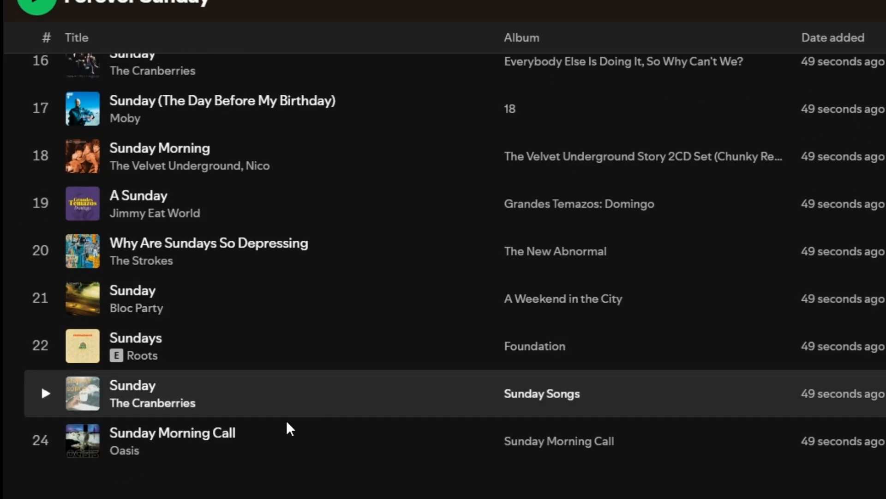
{"action": "scroll", "coordinate": [406, 416], "scroll_direction": "up", "scroll_amount": 3}
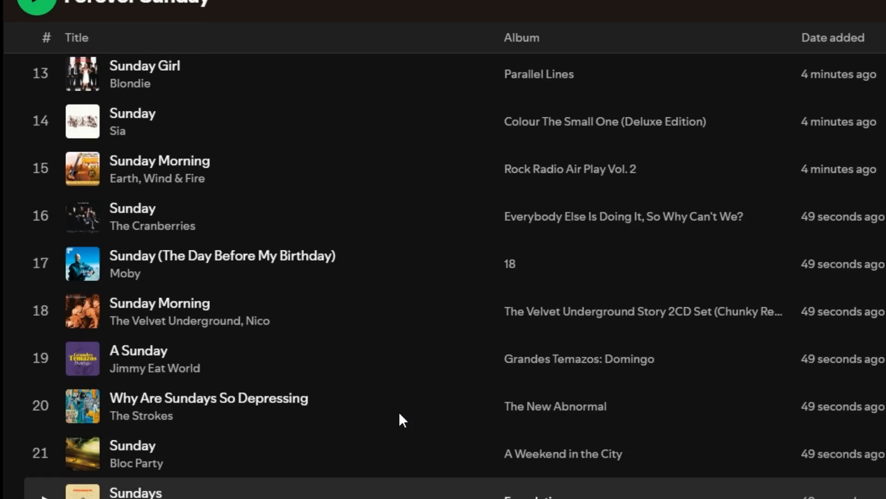
{"action": "scroll", "coordinate": [222, 432], "scroll_direction": "up", "scroll_amount": 3}
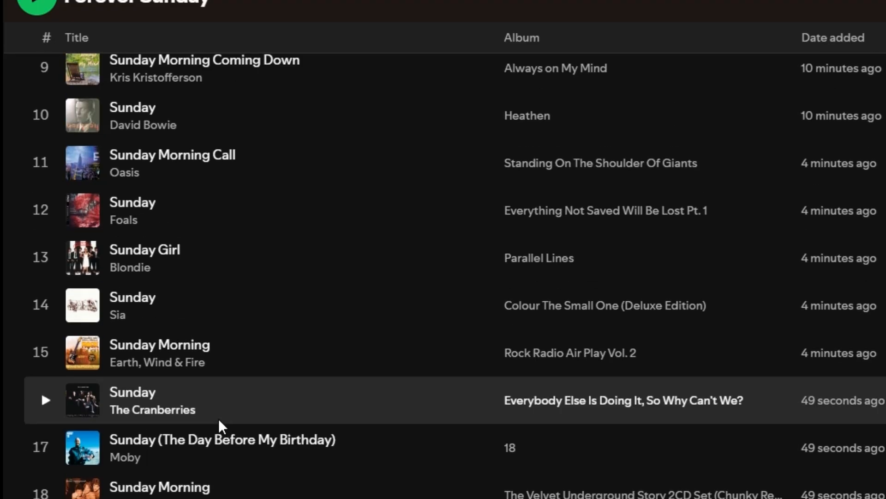
{"action": "scroll", "coordinate": [284, 351], "scroll_direction": "down", "scroll_amount": 5}
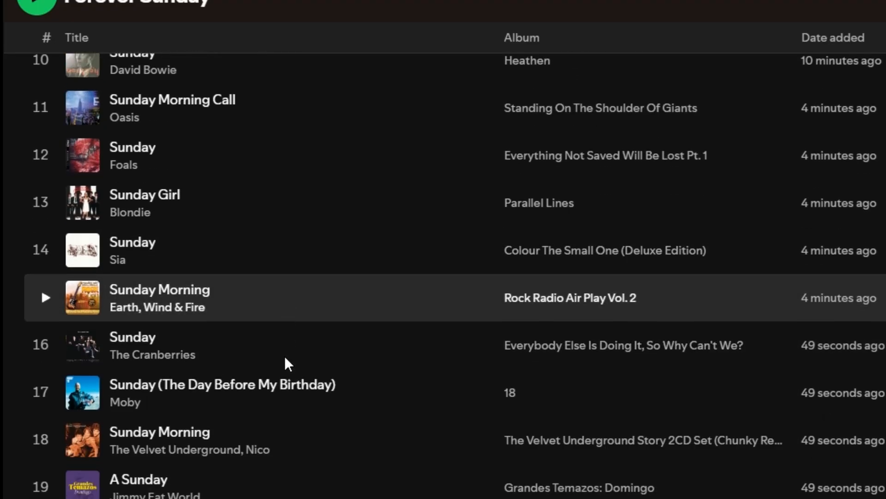
{"action": "scroll", "coordinate": [240, 450], "scroll_direction": "up", "scroll_amount": 15}
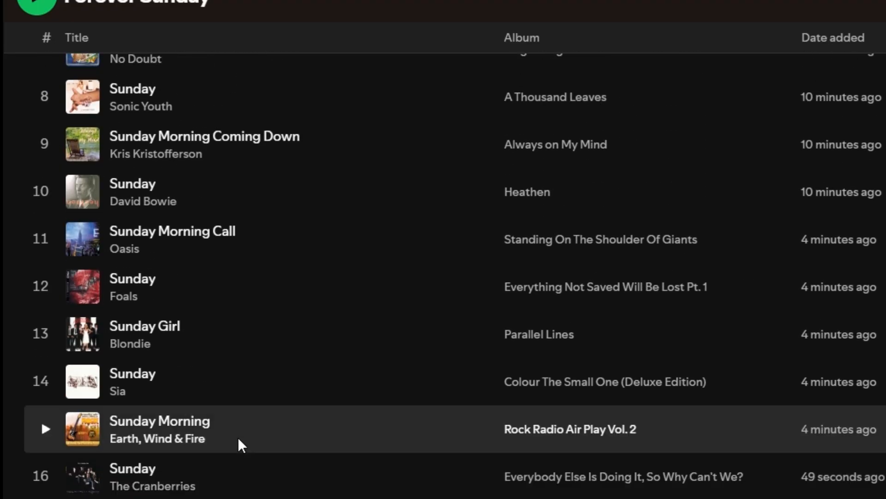
{"action": "scroll", "coordinate": [209, 311], "scroll_direction": "up", "scroll_amount": 4}
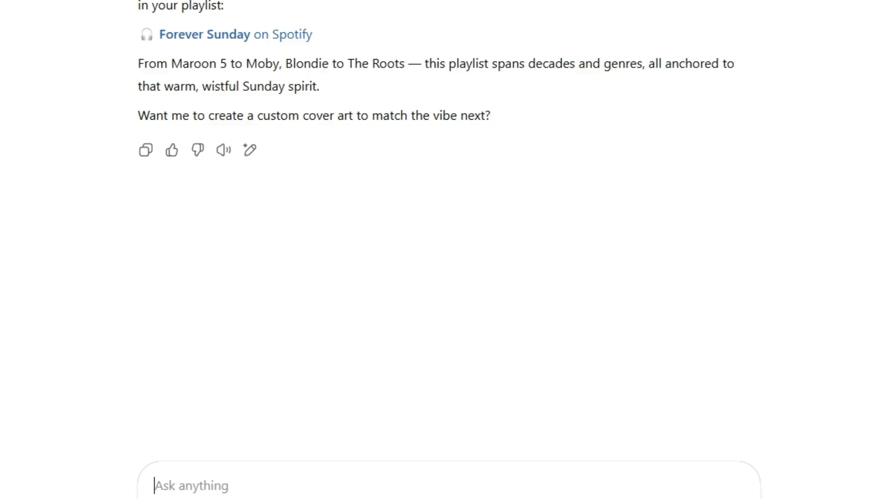
Back in the ChatGPT conversation, request the playlist artwork with the reply: yes - make the cover art!
{"action": "left_click", "coordinate": [183, 488]}
{"action": "type", "text": "yes - make the cover"}
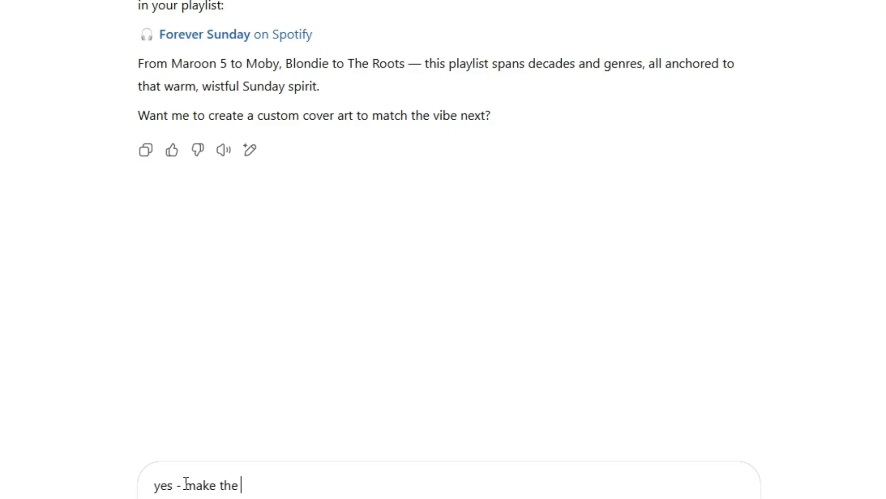
{"action": "type", "text": " art!"}
{"action": "key", "text": "Return"}
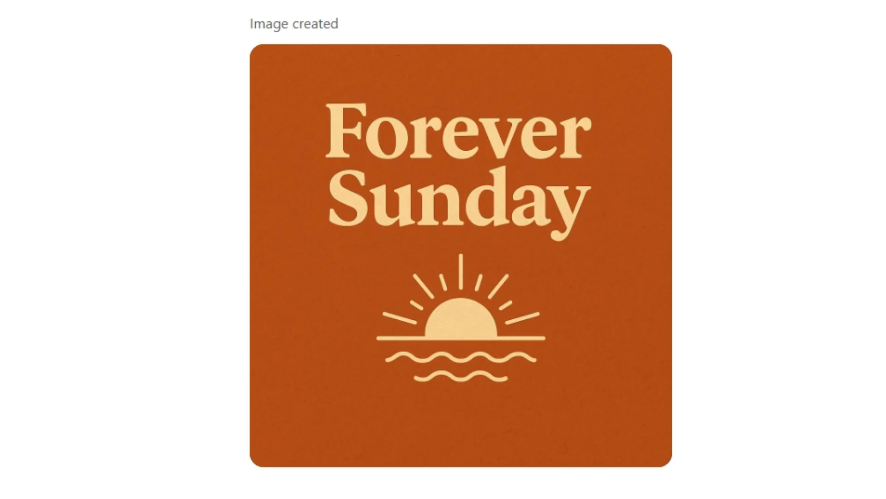
Send the park painting with the message: use this image reference to make the cover art, add the words "Forever Sunday" to it.
{"action": "type", "text": "use"}
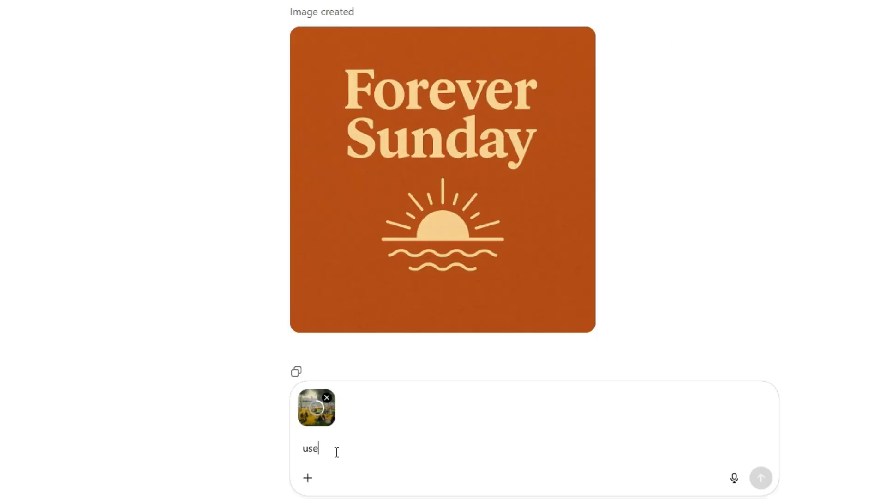
{"action": "type", "text": " this image reference to"}
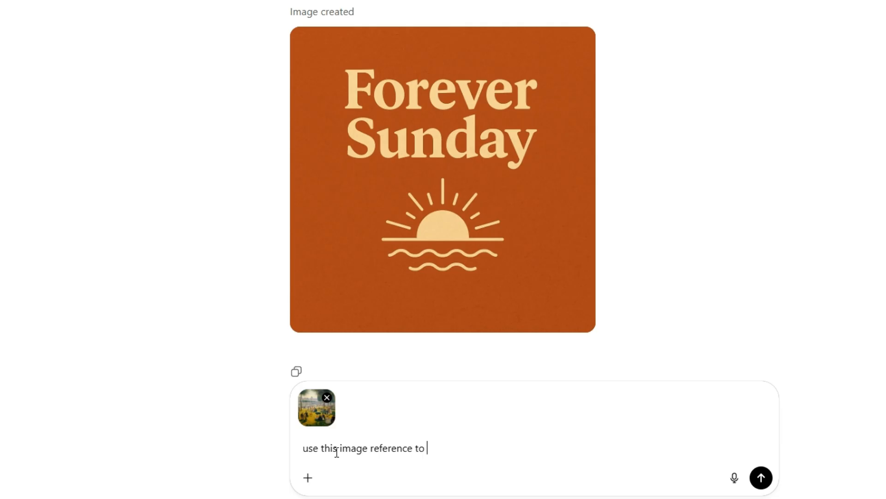
{"action": "type", "text": " make the cover art, ad"}
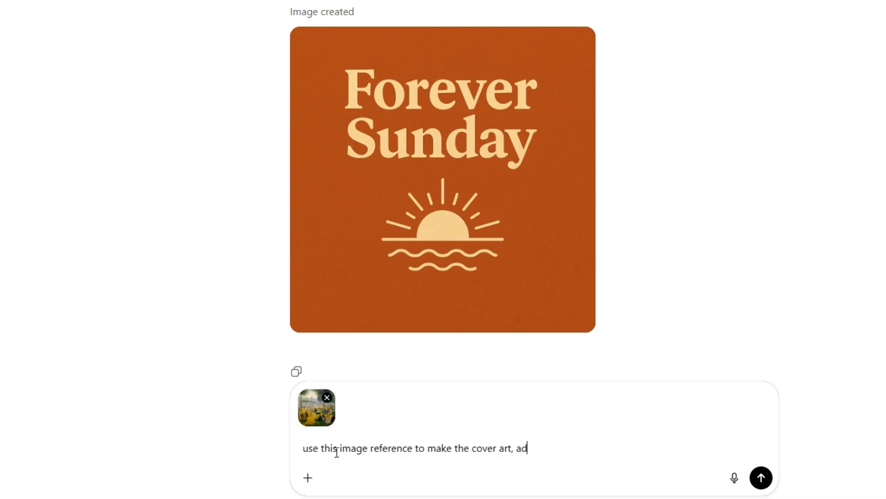
{"action": "type", "text": "d the words \"Forever Sunda"}
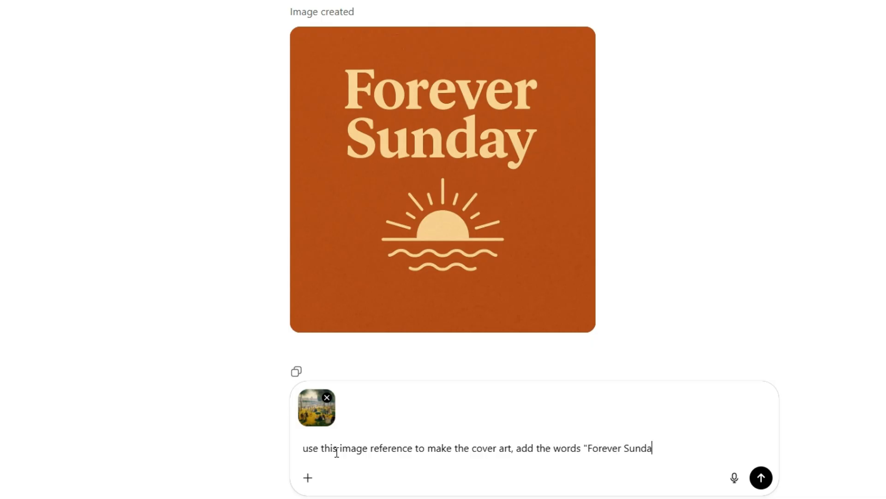
{"action": "type", "text": "y\" to it"}
{"action": "key", "text": "Return"}
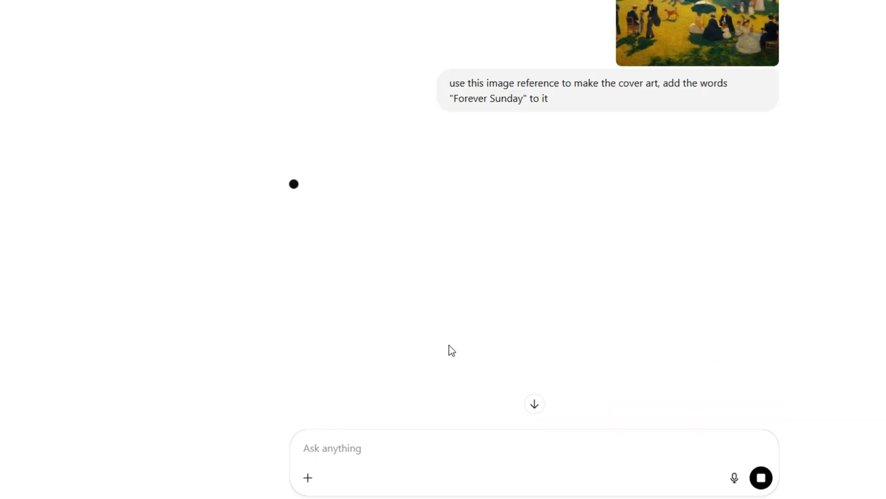
{"action": "scroll", "coordinate": [651, 109], "scroll_direction": "up", "scroll_amount": 1}
{"action": "scroll", "coordinate": [694, 21], "scroll_direction": "up", "scroll_amount": 2}
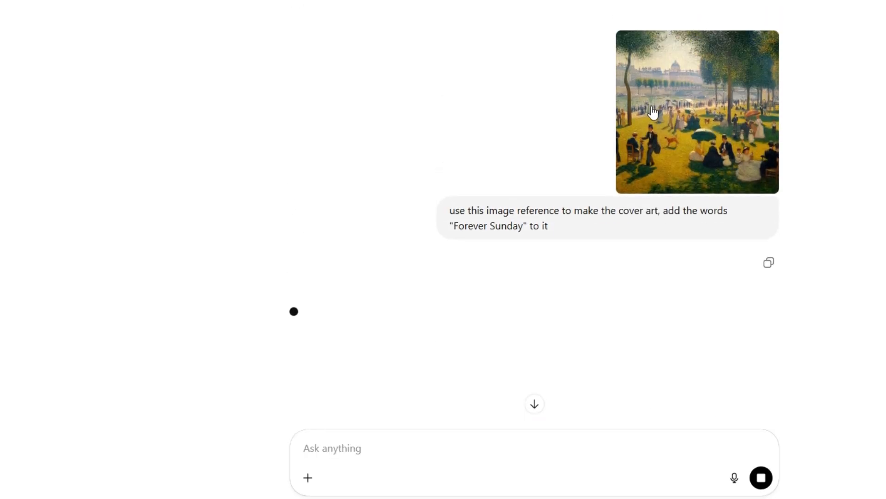
{"action": "scroll", "coordinate": [644, 112], "scroll_direction": "down", "scroll_amount": 3}
{"action": "scroll", "coordinate": [519, 209], "scroll_direction": "down", "scroll_amount": 3}
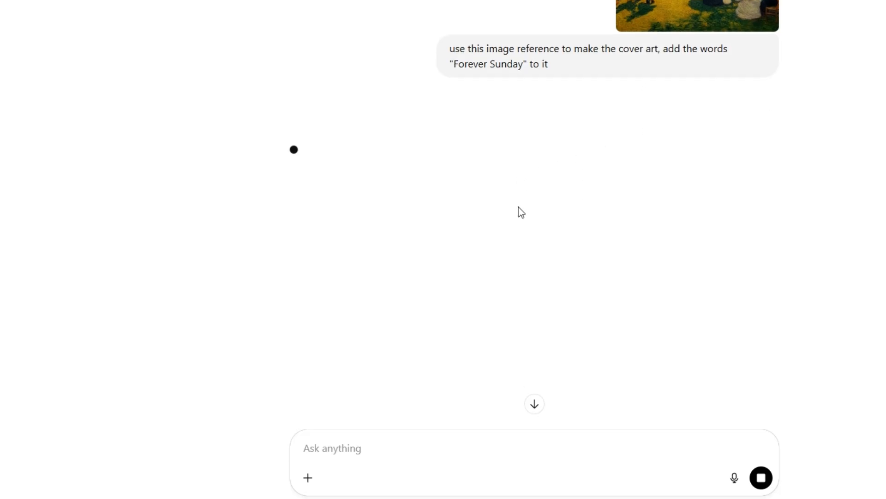
{"action": "scroll", "coordinate": [508, 218], "scroll_direction": "up", "scroll_amount": 3}
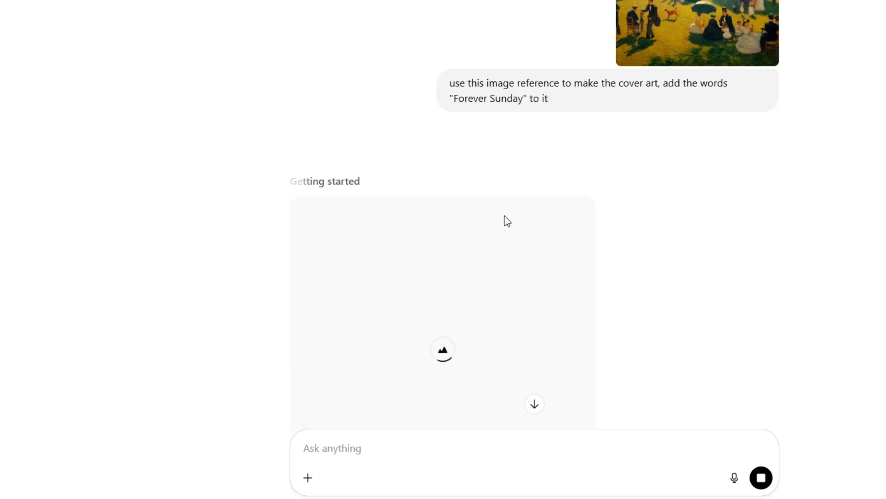
{"action": "scroll", "coordinate": [517, 222], "scroll_direction": "down", "scroll_amount": 4}
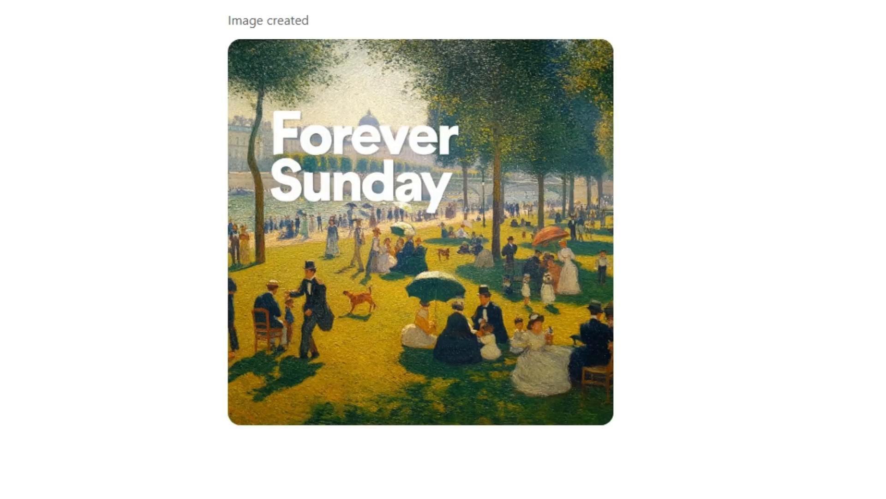
In Spotify, review the Forever Sunday playlist's cover art and its complete track list from start to end.
{"action": "mouse_move", "coordinate": [408, 236]}
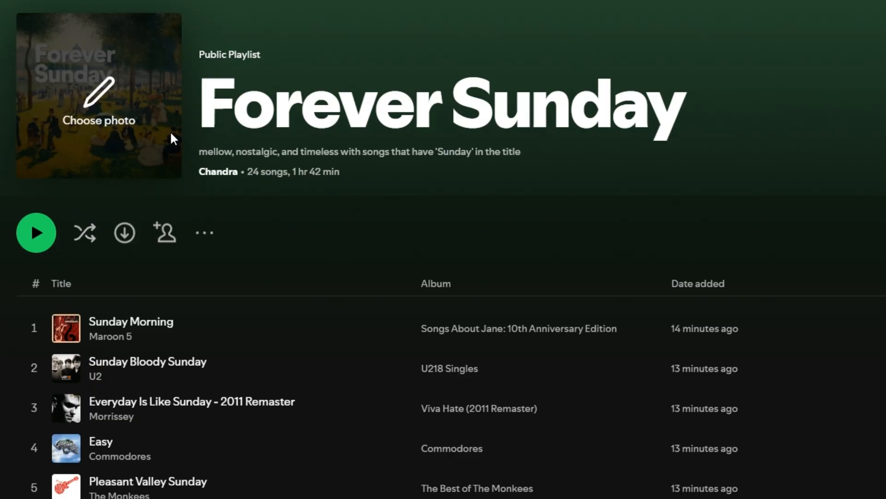
{"action": "scroll", "coordinate": [328, 330], "scroll_direction": "down", "scroll_amount": 10}
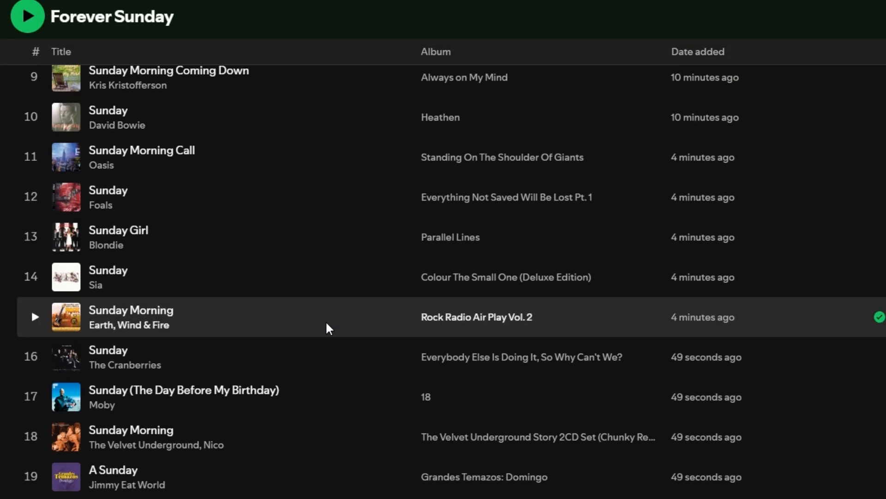
{"action": "scroll", "coordinate": [327, 325], "scroll_direction": "down", "scroll_amount": 7}
{"action": "scroll", "coordinate": [321, 369], "scroll_direction": "up", "scroll_amount": 1}
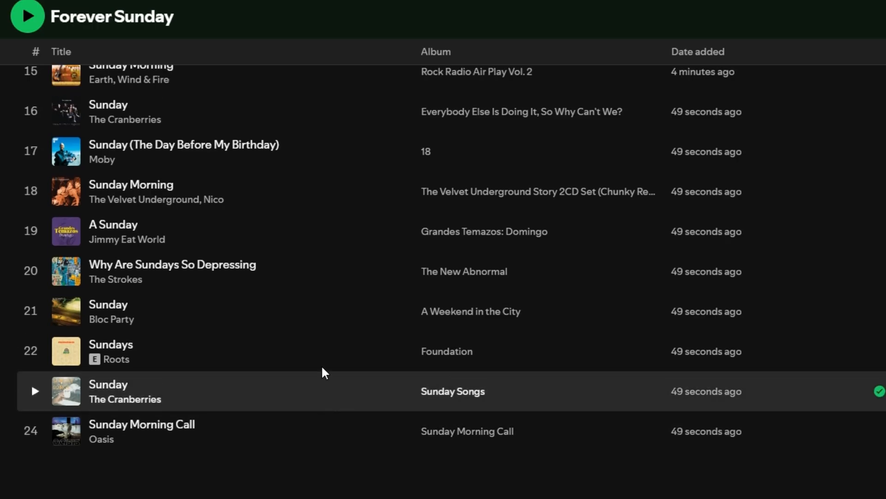
{"action": "scroll", "coordinate": [323, 368], "scroll_direction": "up", "scroll_amount": 20}
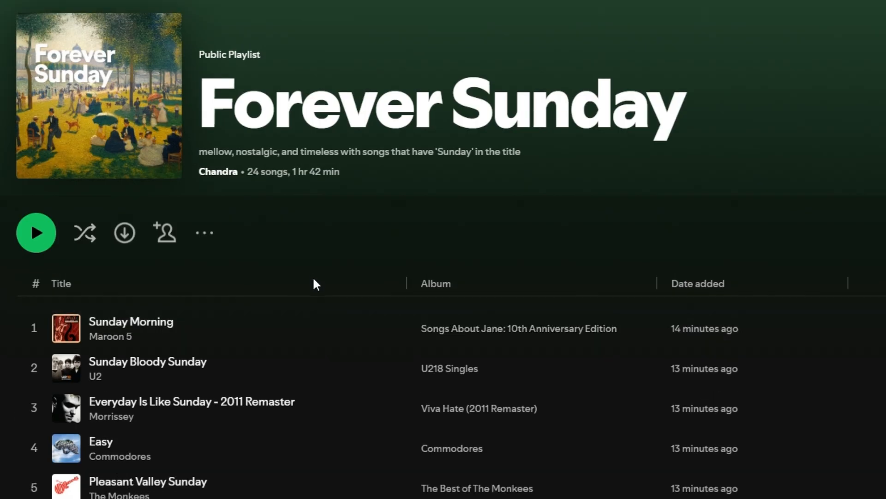